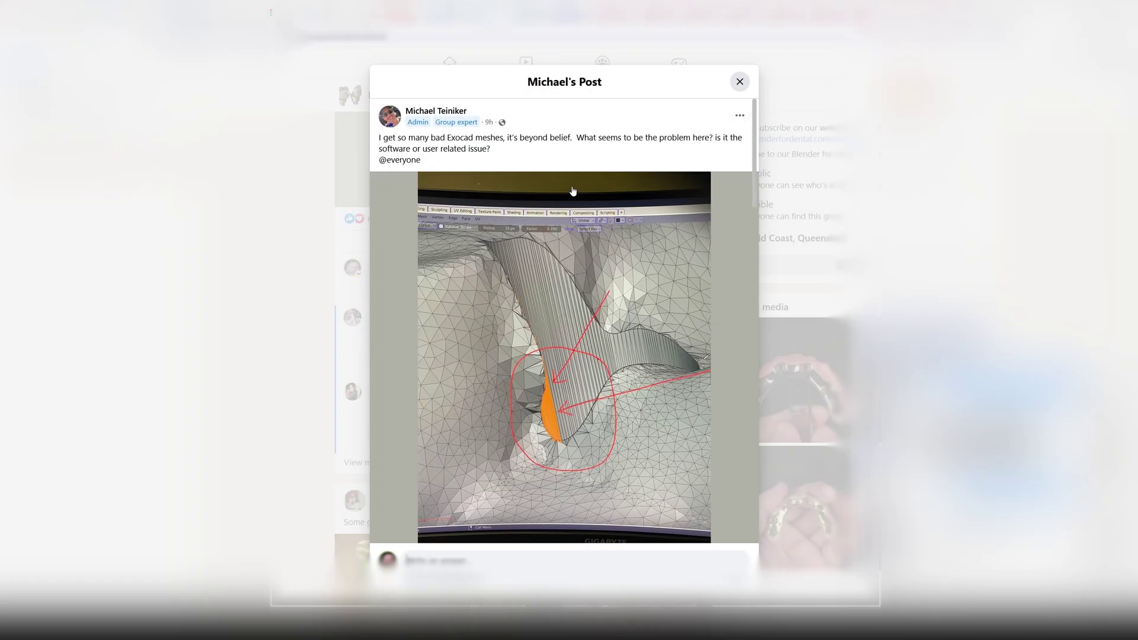
Read the comments on the post about bad Exocad meshes and expand the replies about problems at the top of the screw channel.
scroll(620, 175, "down", 3)
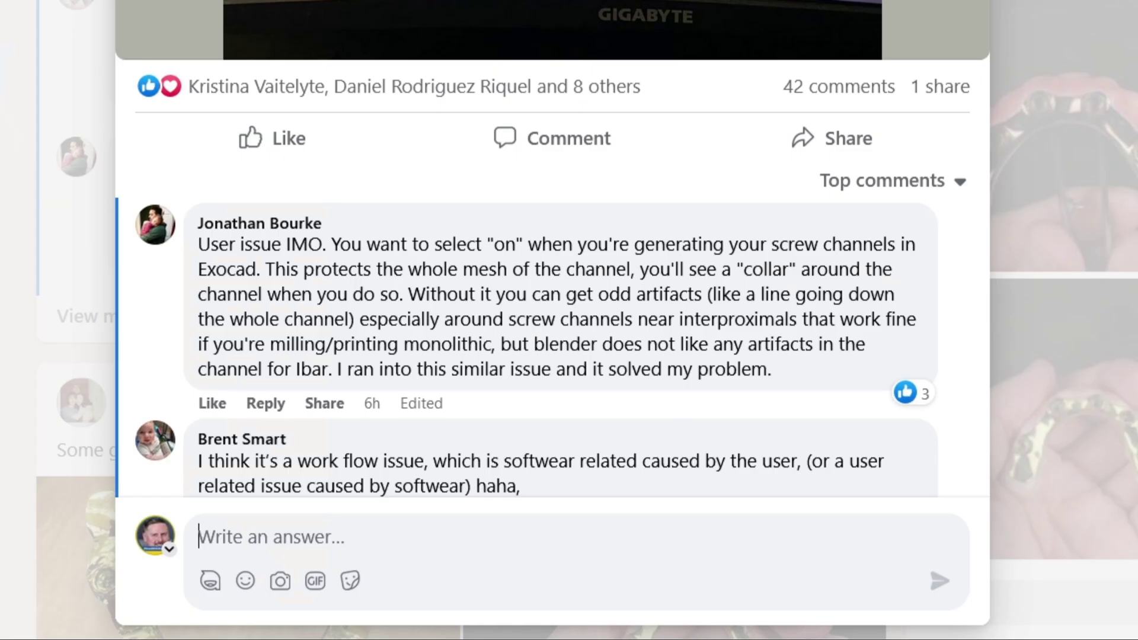
scroll(620, 192, "down", 2)
scroll(677, 178, "down", 3)
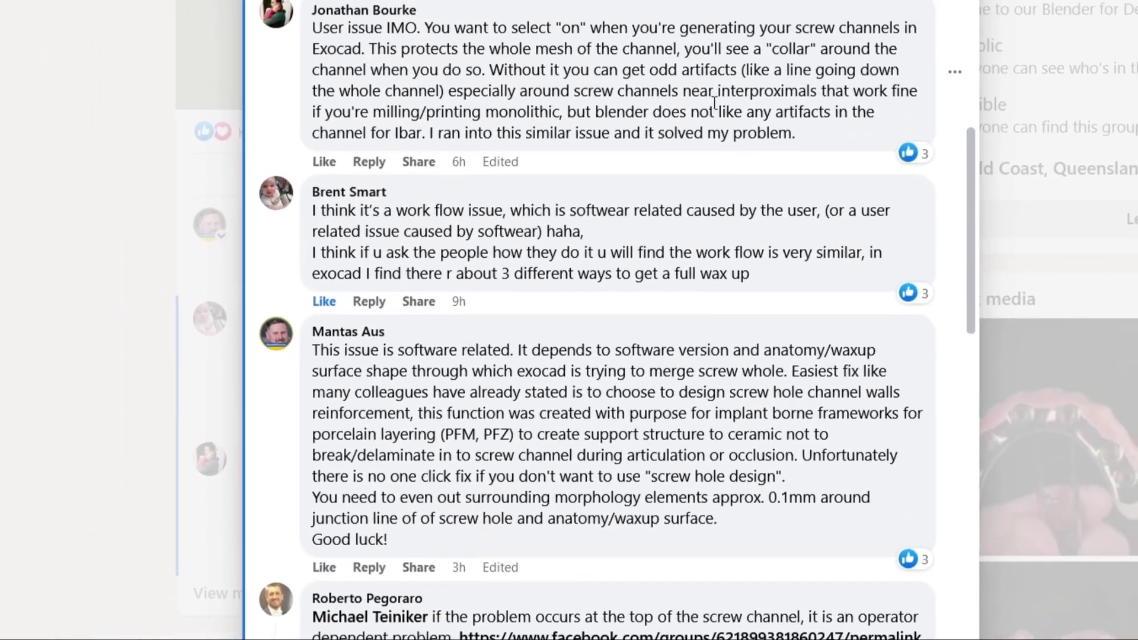
scroll(715, 104, "down", 7)
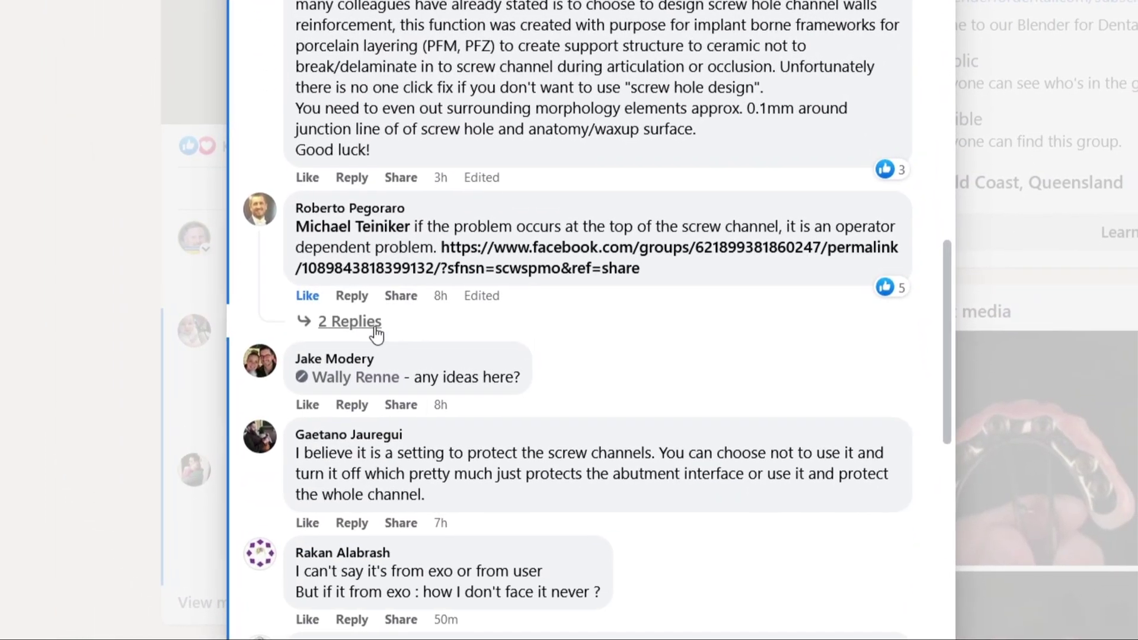
left_click(374, 322)
scroll(652, 325, "down", 4)
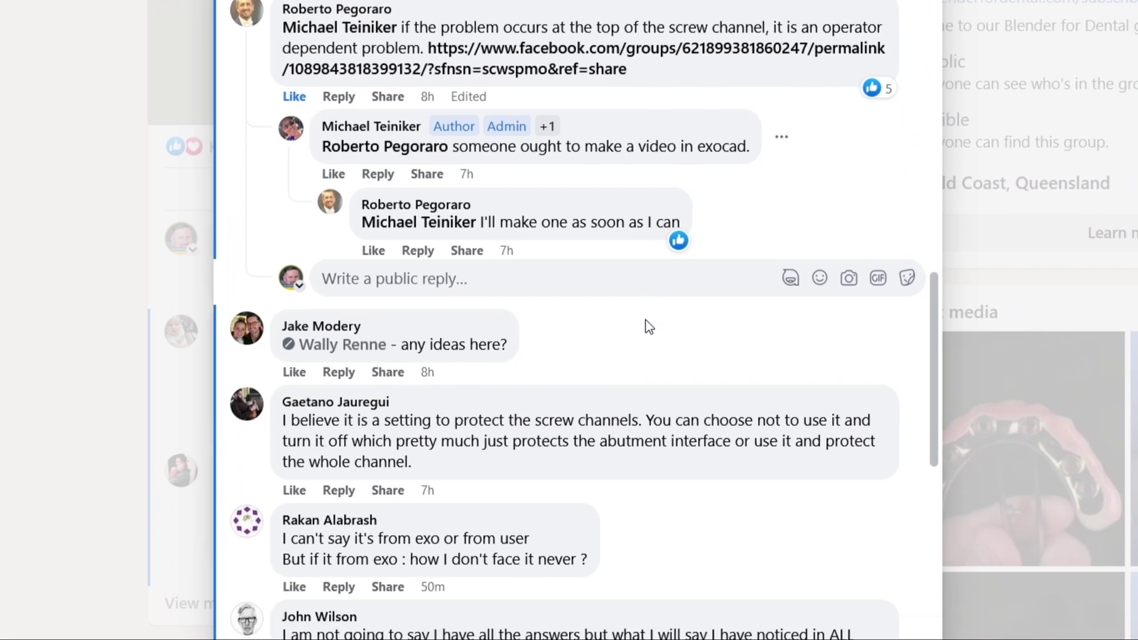
scroll(649, 327, "down", 8)
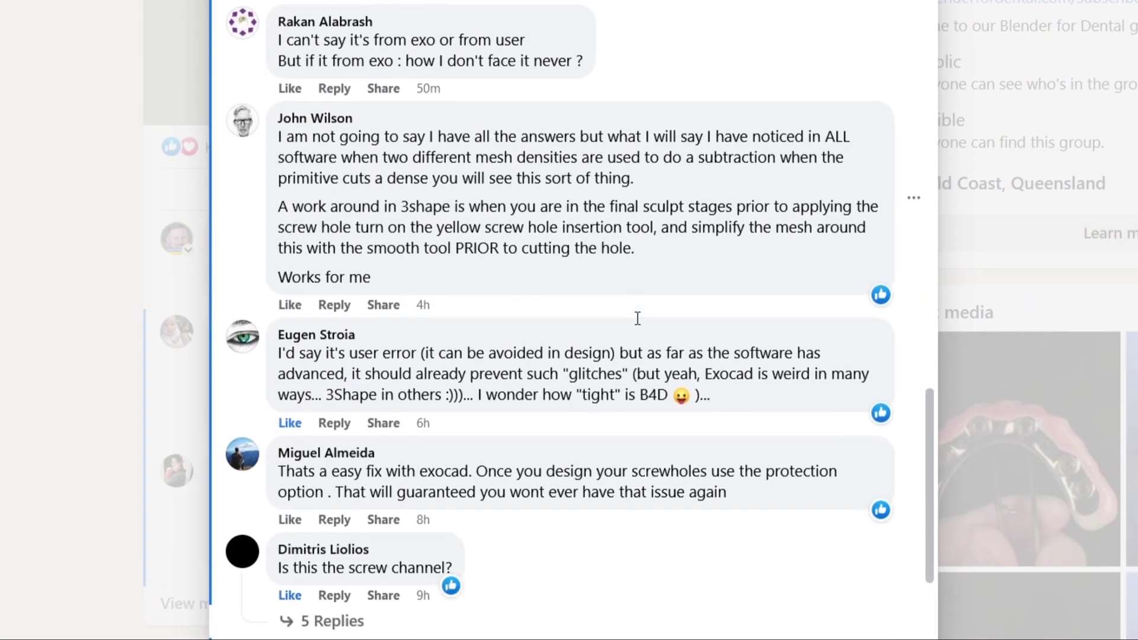
scroll(637, 319, "down", 1)
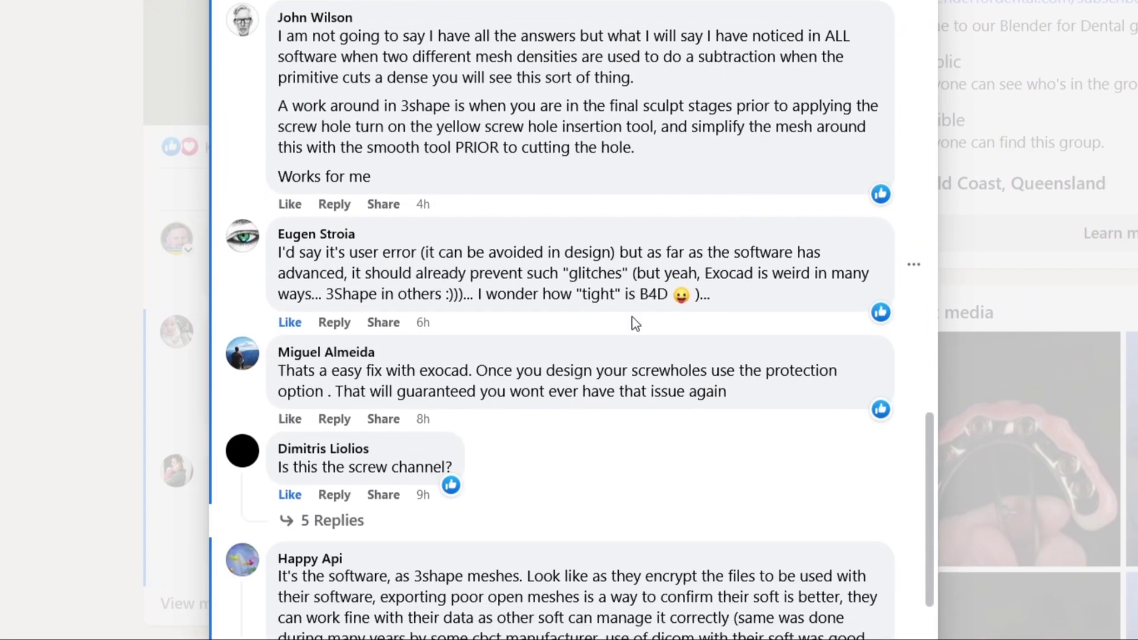
Expand and read the replies under "Is this the screw channel?" and under the comment blaming the software's meshes.
scroll(671, 271, "down", 3)
scroll(671, 271, "down", 3)
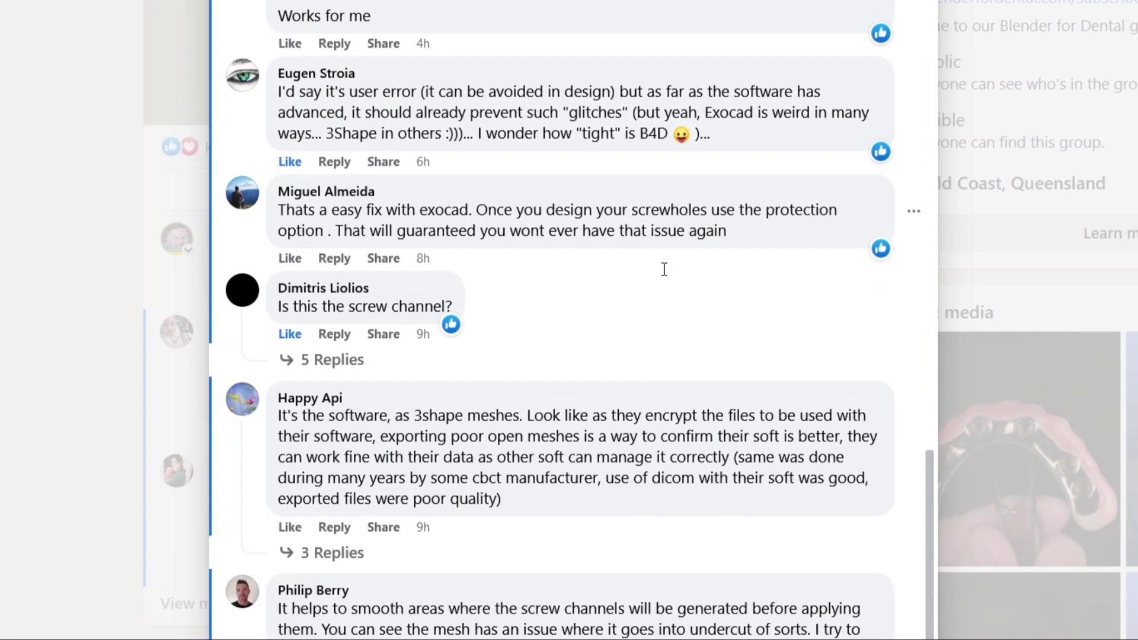
left_click(350, 228)
scroll(581, 350, "down", 5)
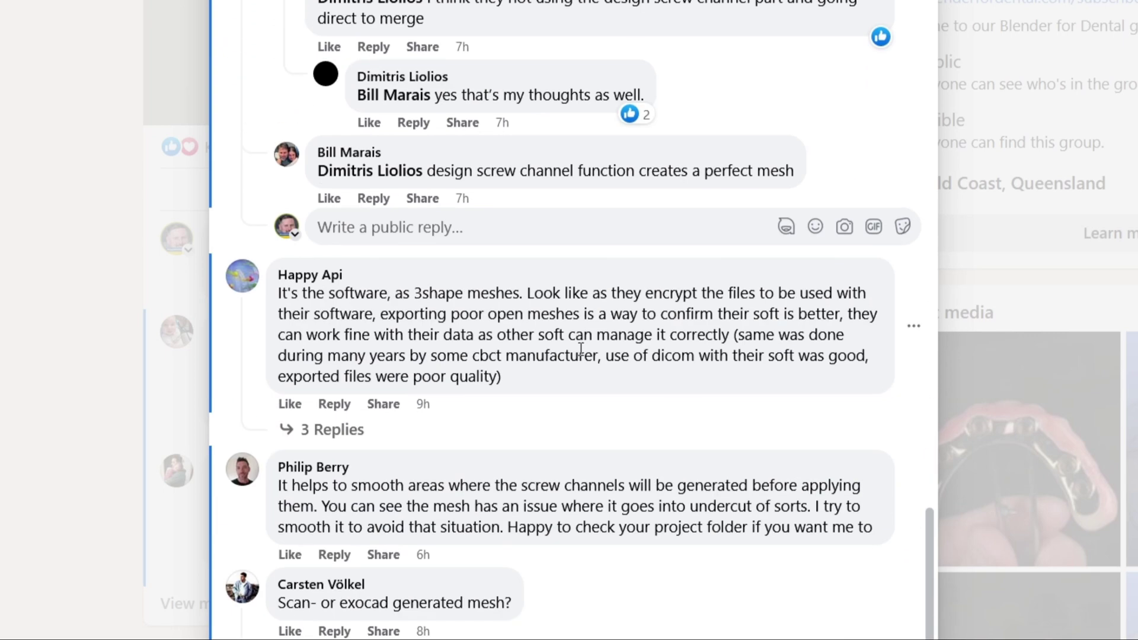
left_click(330, 431)
scroll(415, 473, "down", 5)
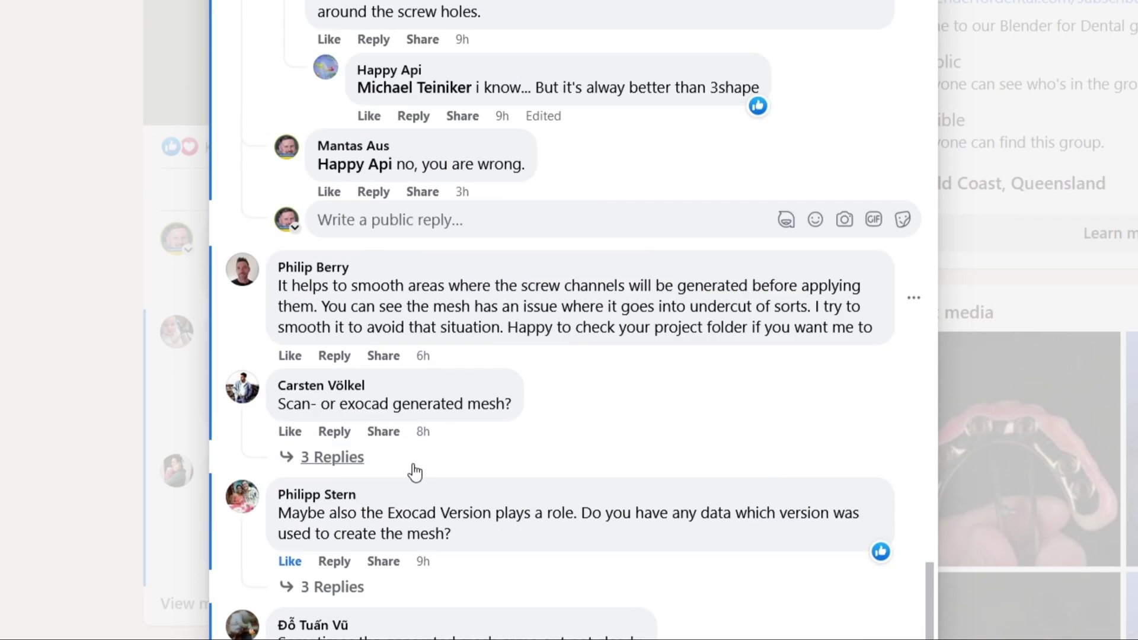
Expand and read the replies to the scan-or-exocad-generated mesh question and to the comment about the Exocad version.
scroll(385, 415, "down", 2)
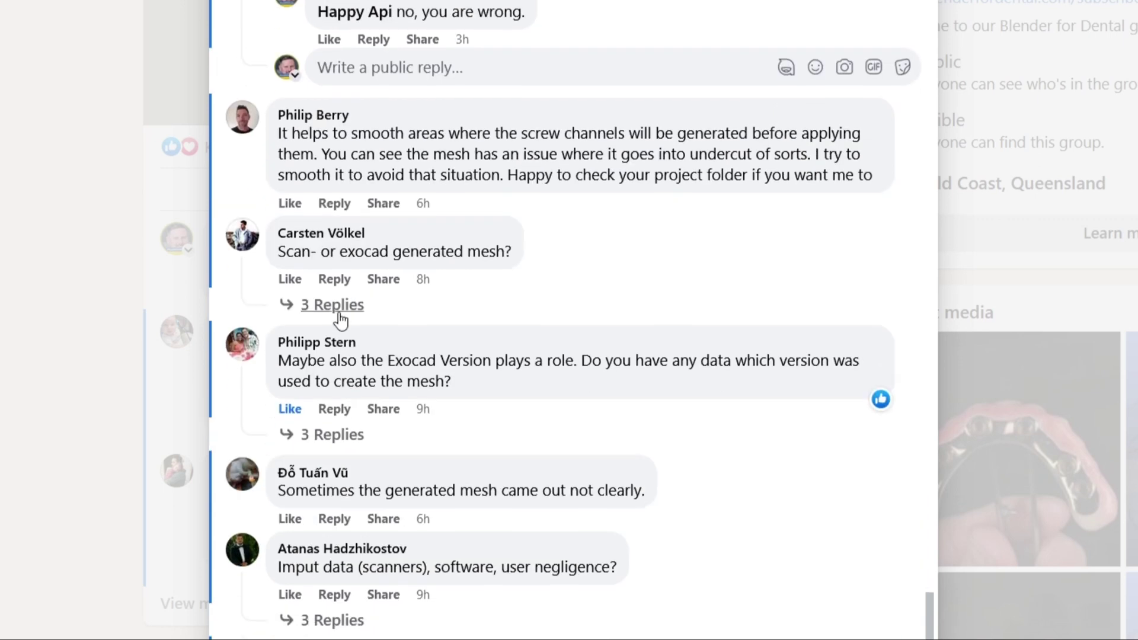
left_click(339, 304)
scroll(397, 540, "down", 1)
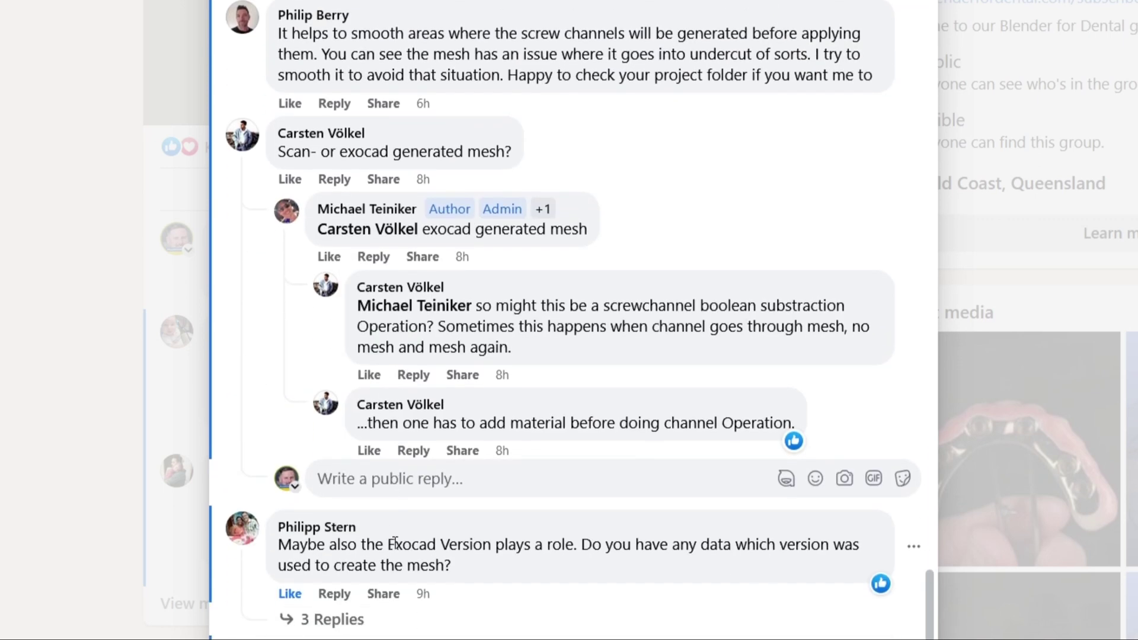
scroll(395, 543, "down", 2)
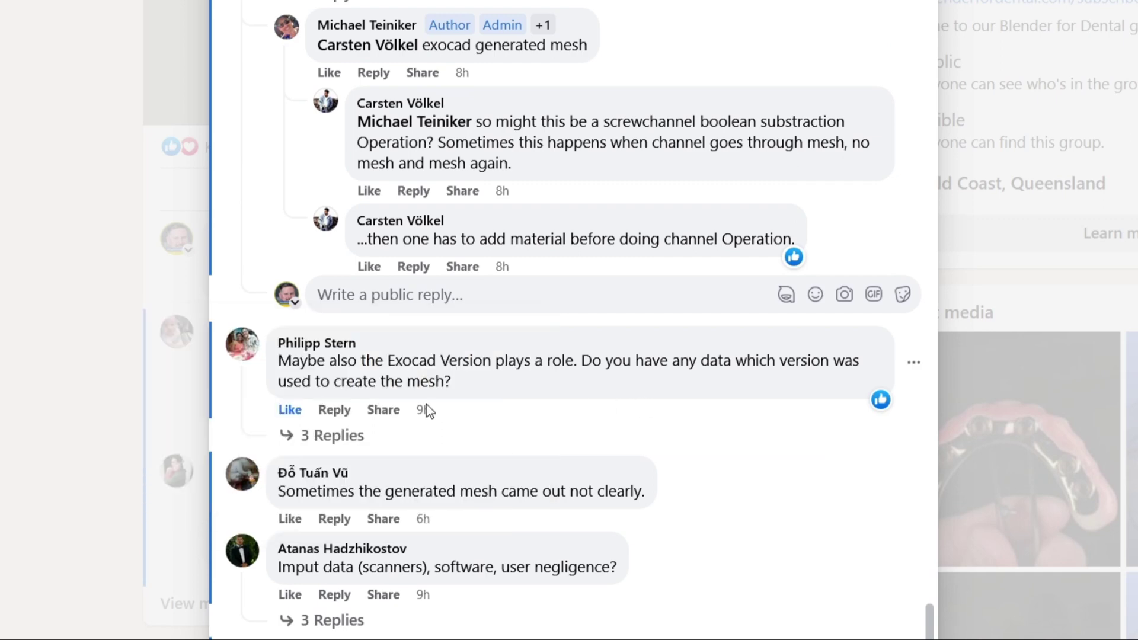
left_click(311, 435)
scroll(469, 482, "down", 3)
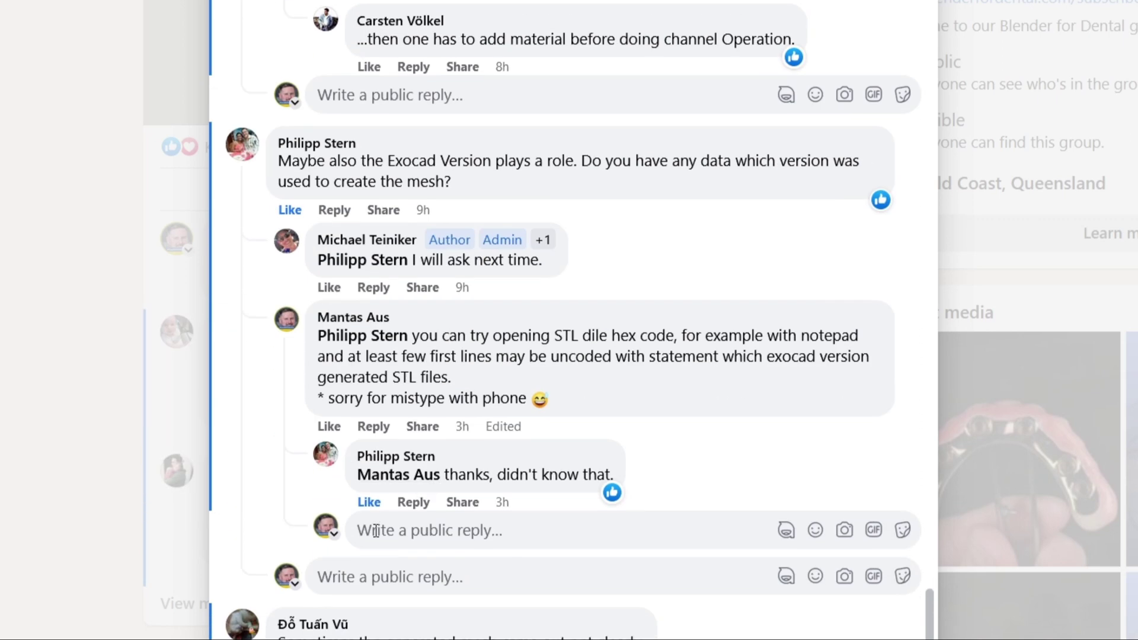
Expand the replies to the comment on input data, software and user negligence, and read the remaining comments.
scroll(376, 531, "down", 3)
left_click(329, 617)
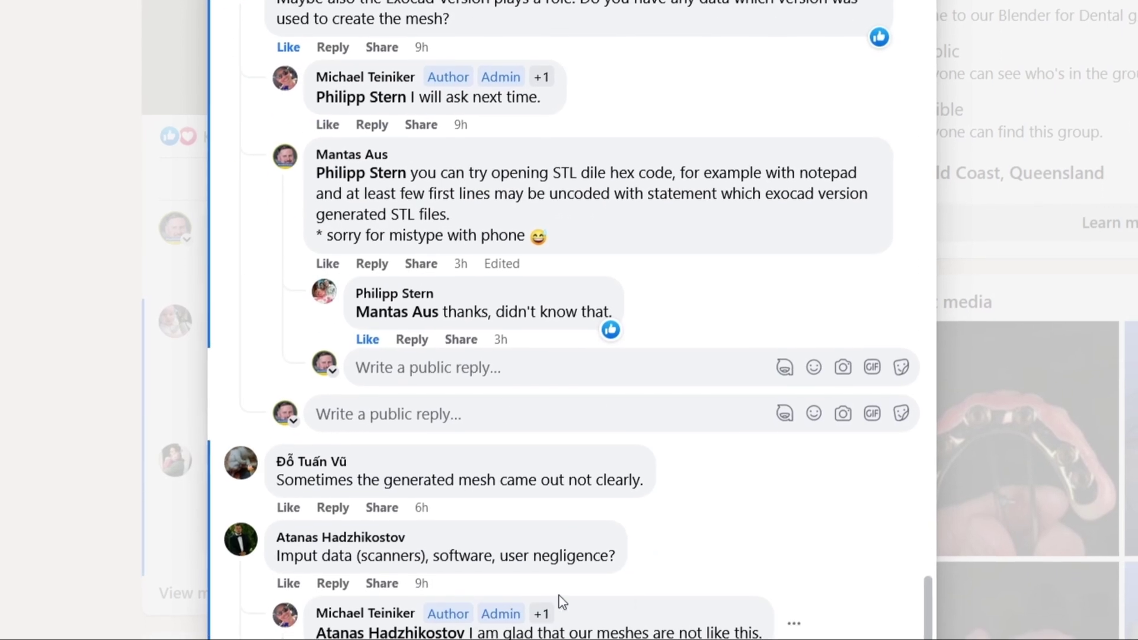
scroll(668, 599, "down", 5)
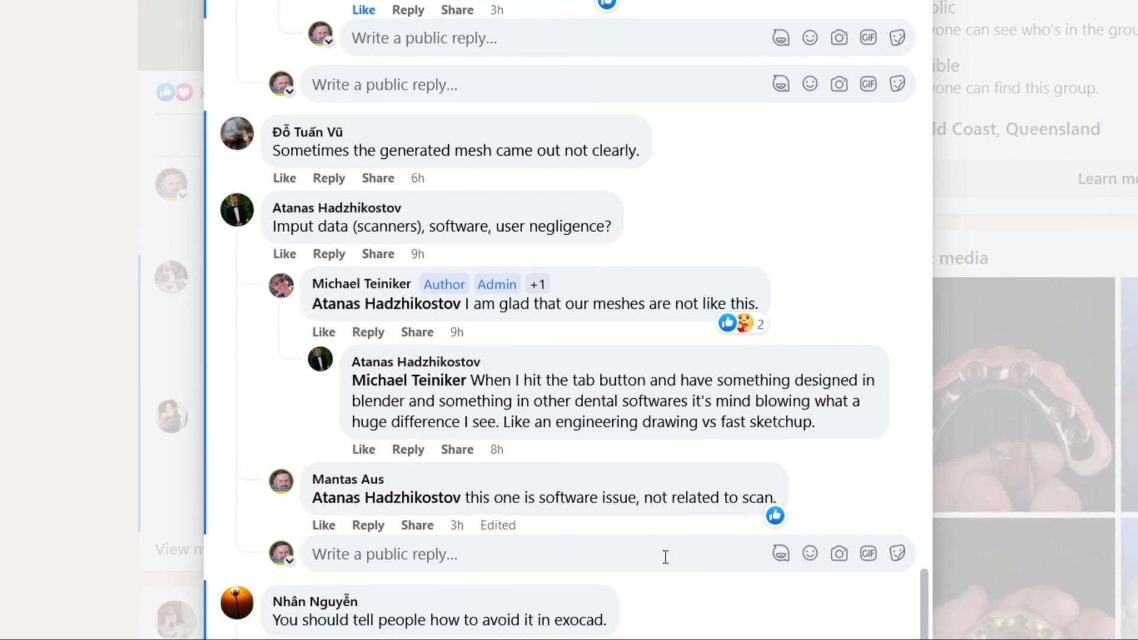
scroll(611, 625, "down", 3)
scroll(608, 575, "down", 3)
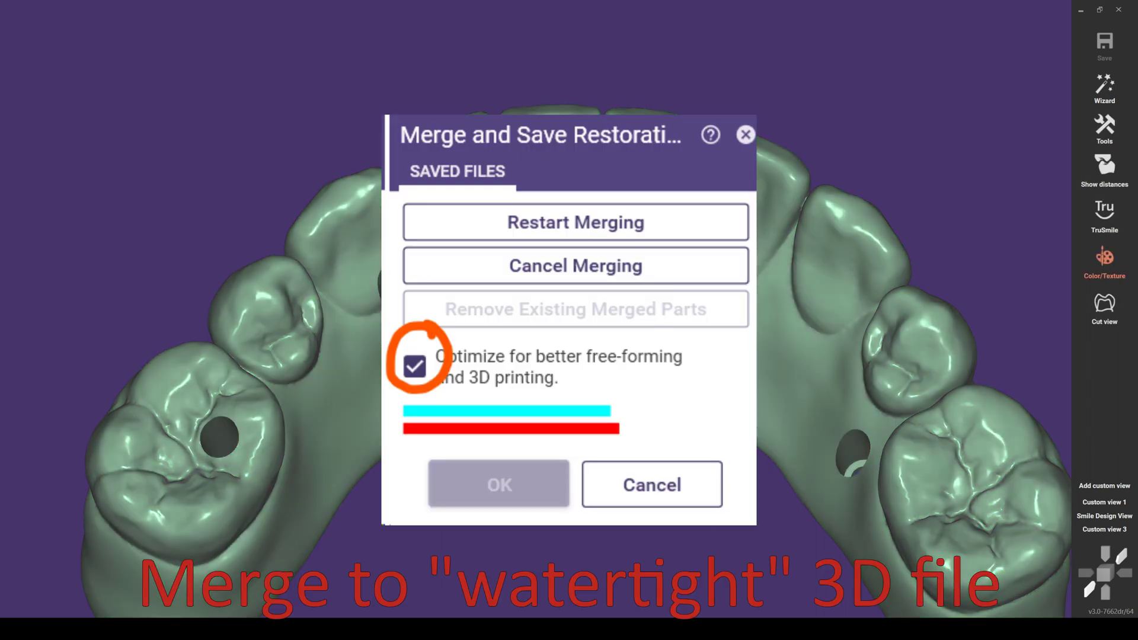
Examine the merged restoration's screw channel opening between the front teeth up close, including the triangle mesh along its edge and wall.
scroll(596, 204, "up", 5)
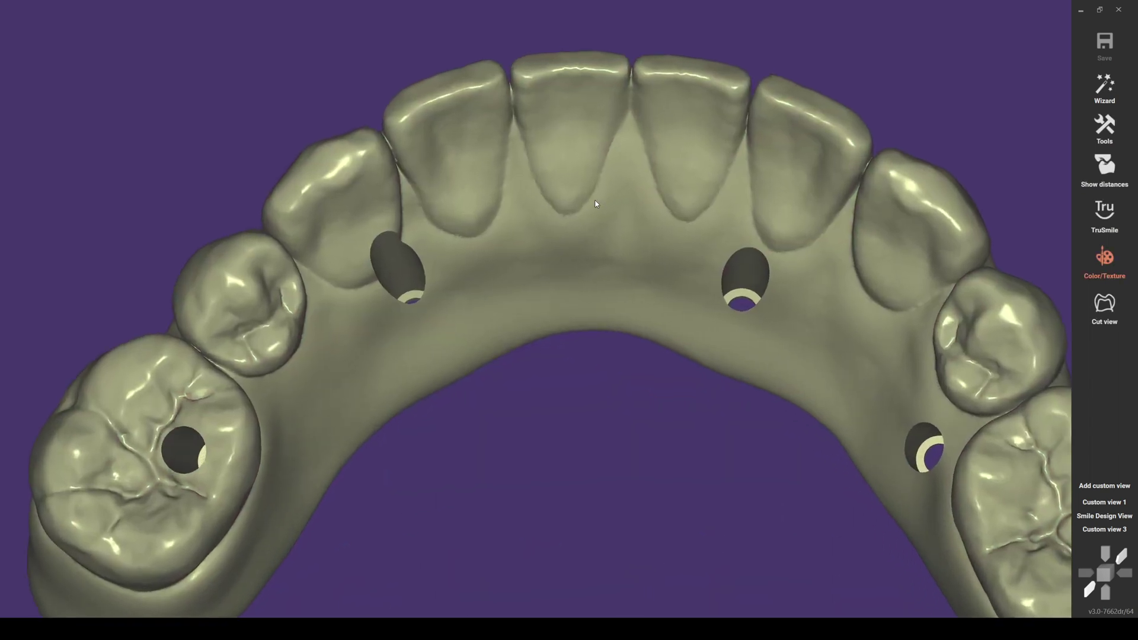
scroll(539, 211, "up", 5)
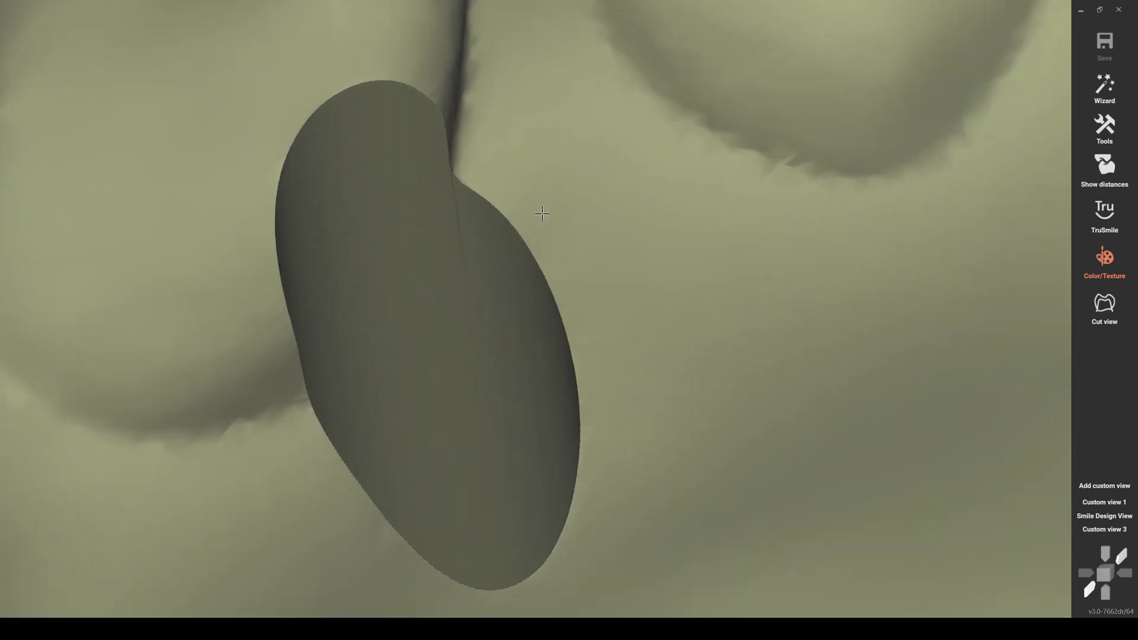
scroll(546, 216, "up", 3)
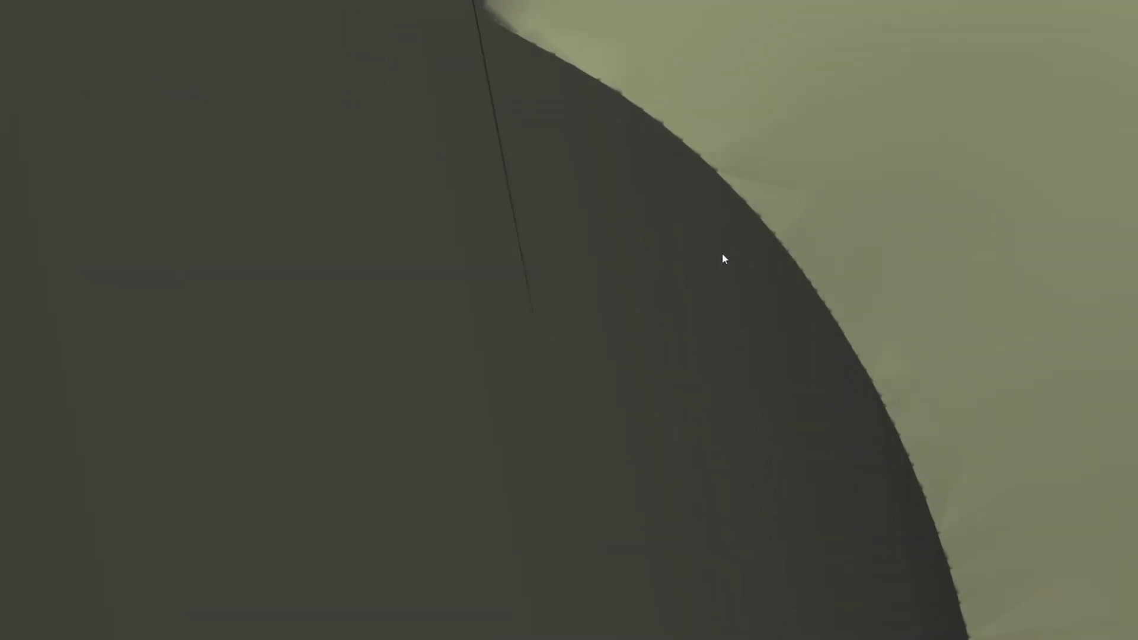
scroll(548, 268, "down", 2)
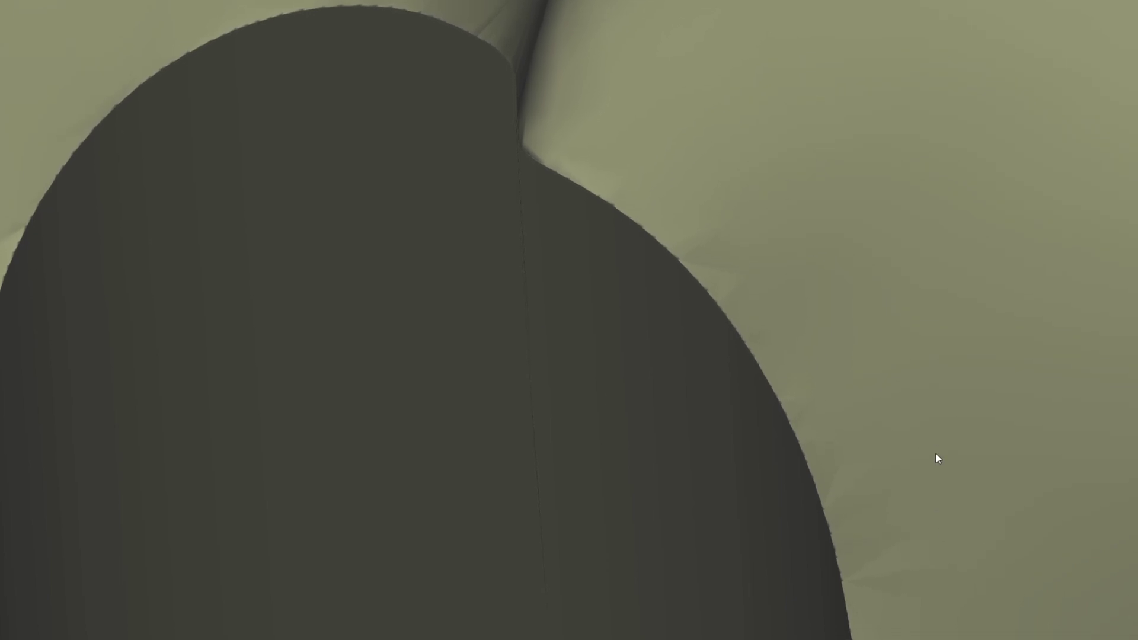
middle_click_drag(769, 376, 370, 176)
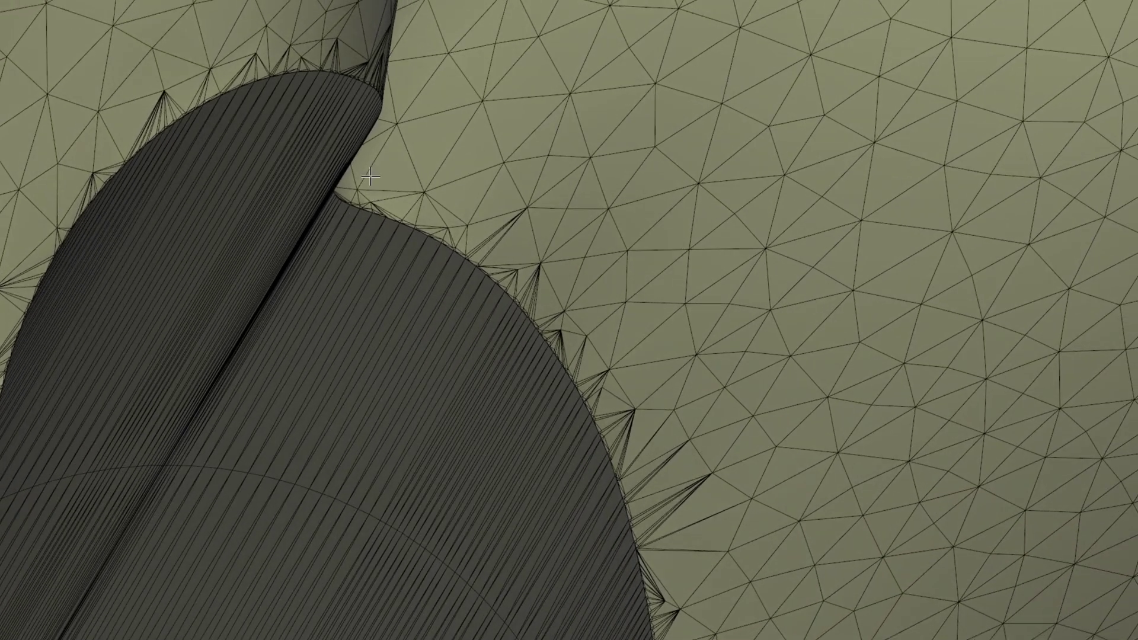
scroll(370, 176, "down", 10)
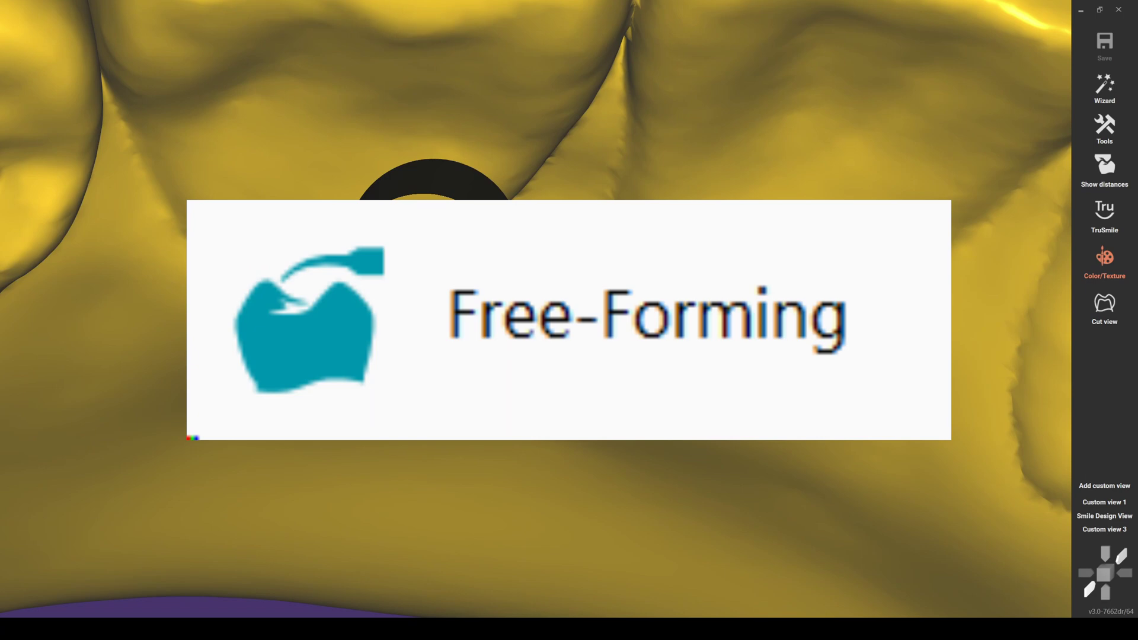
Work the restoration surface around the front screw channel with the Free-Forming brush.
left_click_drag(455, 244, 445, 265)
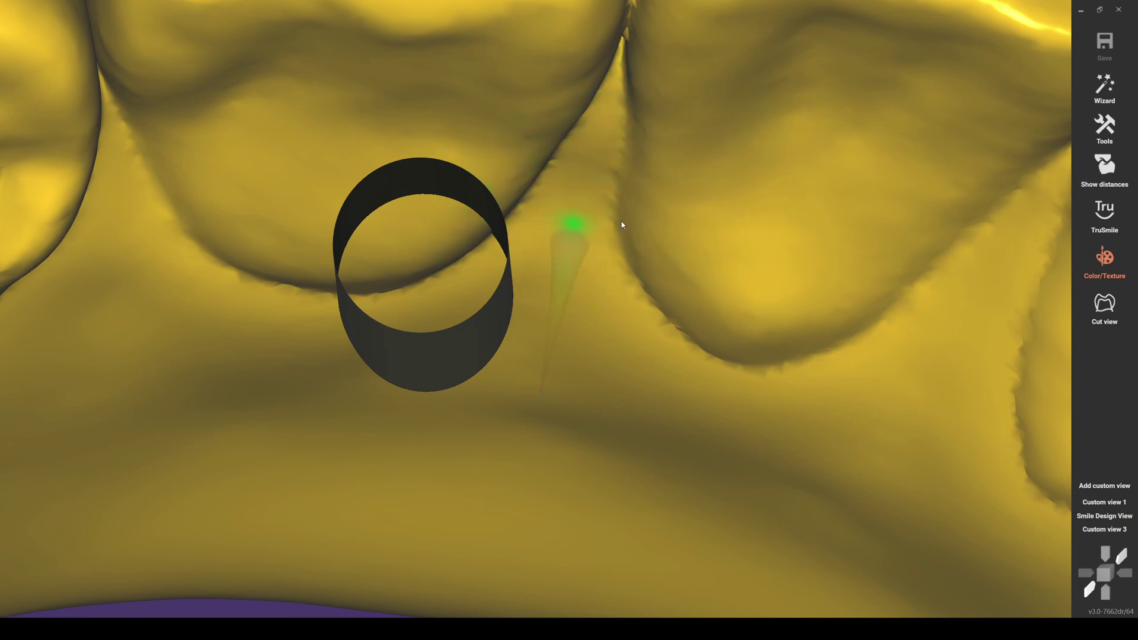
scroll(468, 265, "up", 2)
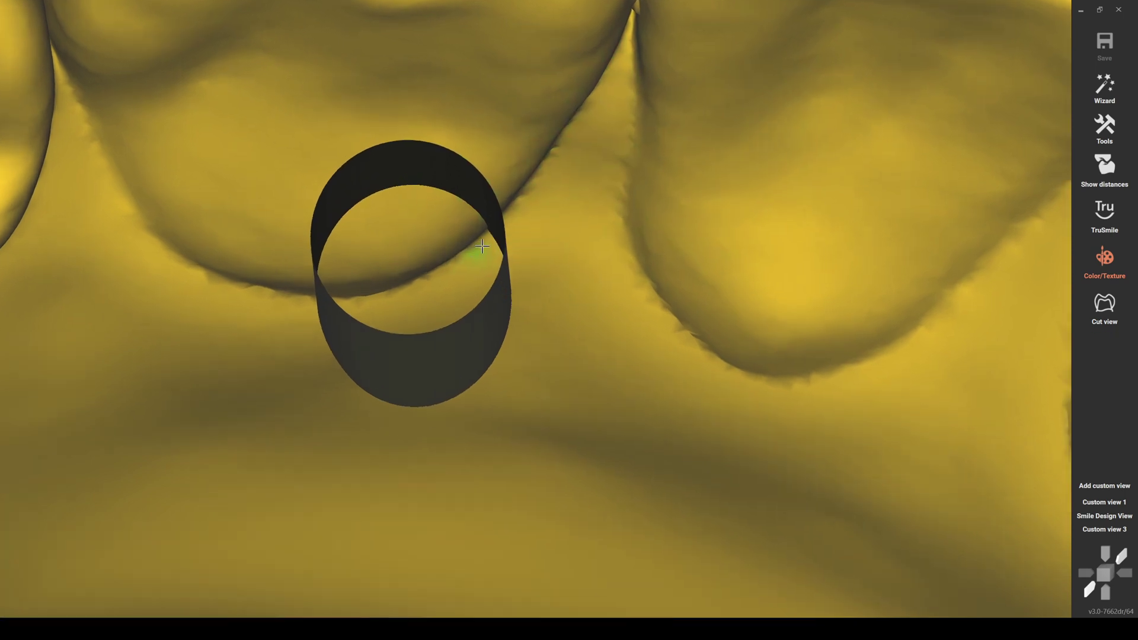
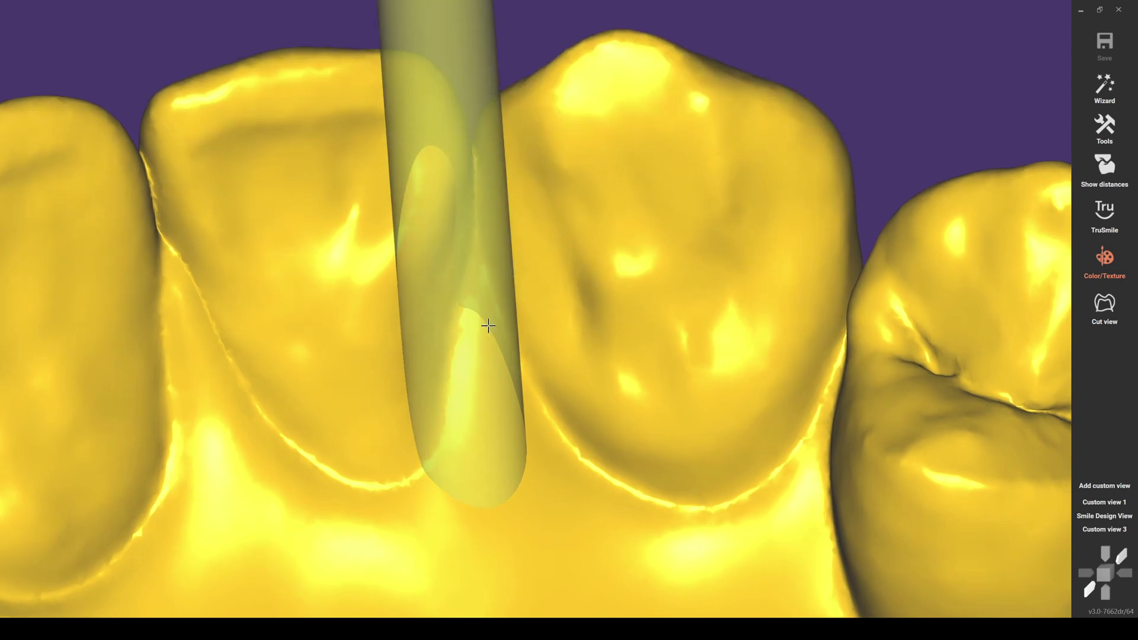
Examine from several angles and distances where the screw channel cylinder cuts through the gap between the two neighbouring teeth.
scroll(488, 325, "up", 3)
right_click_drag(450, 294, 567, 118)
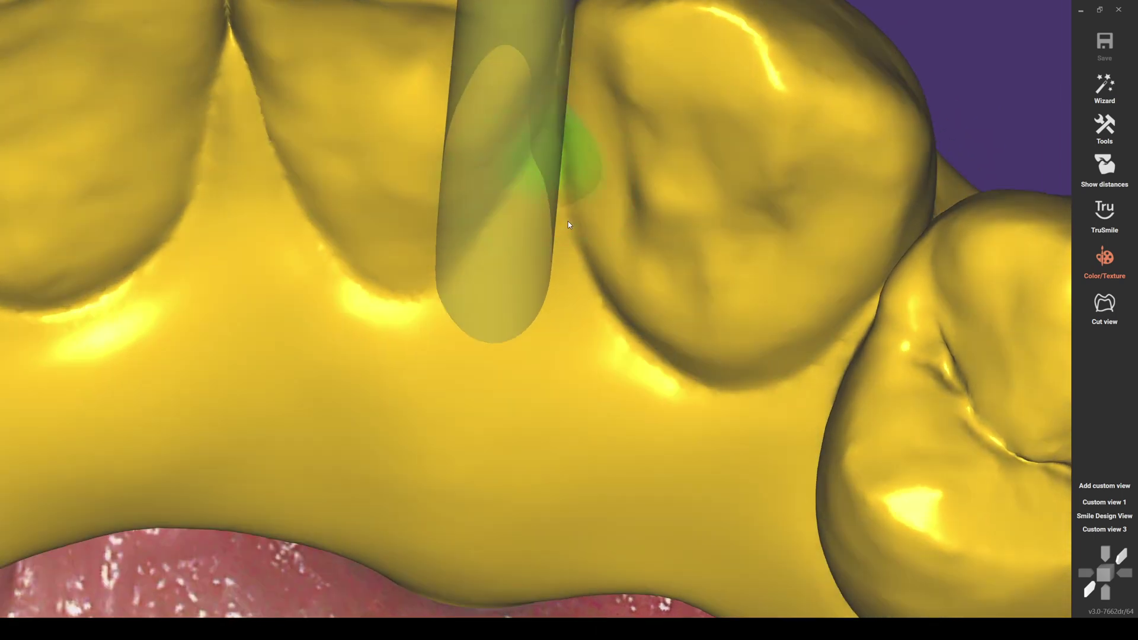
right_click_drag(584, 147, 511, 244)
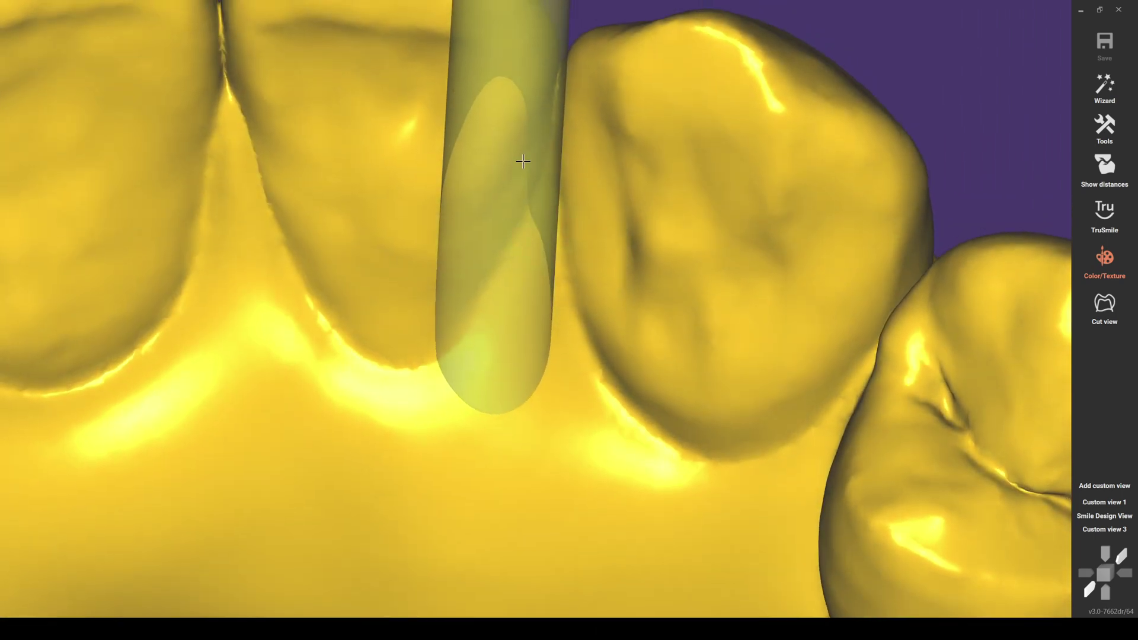
right_click_drag(519, 199, 616, 185)
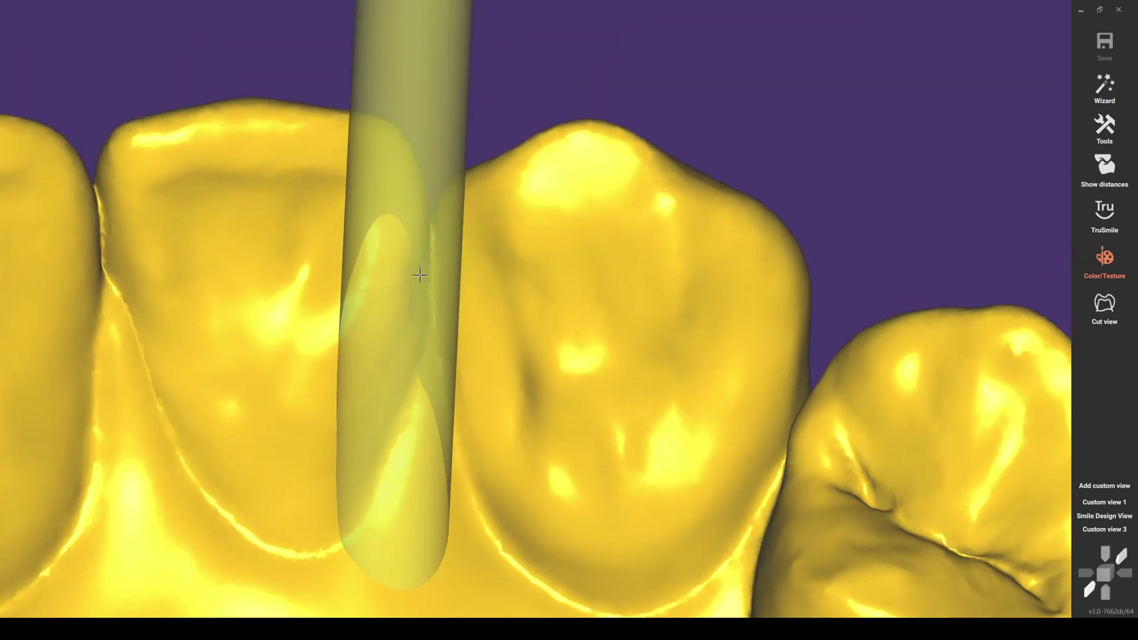
right_click_drag(376, 393, 574, 274)
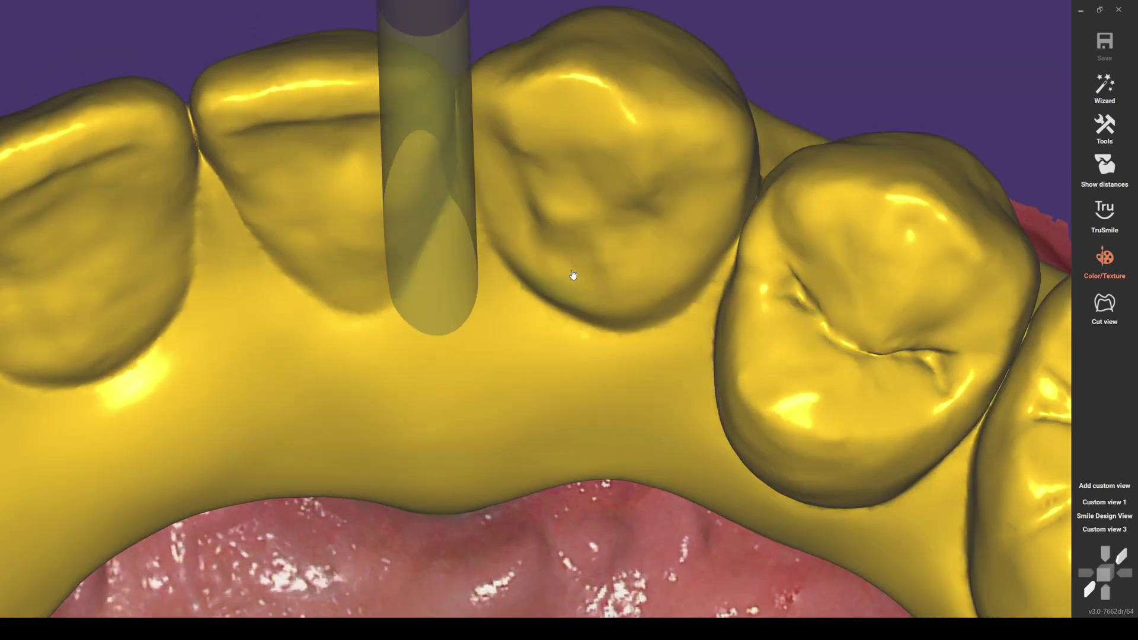
scroll(594, 313, "up", 5)
right_click_drag(593, 313, 321, 346)
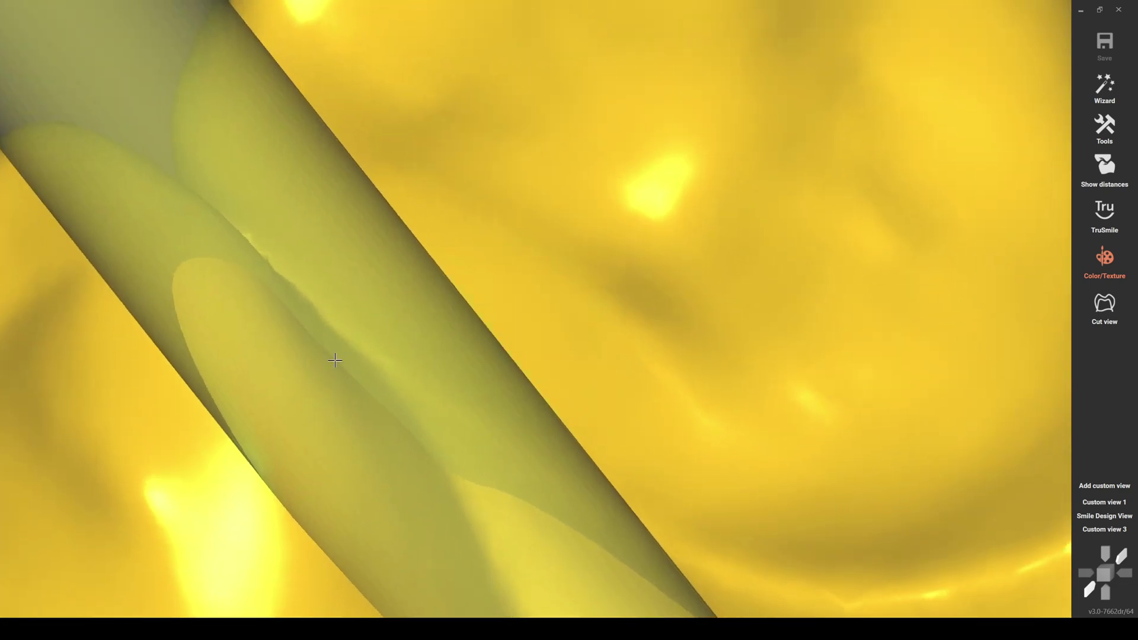
scroll(453, 376, "down", 5)
right_click_drag(452, 376, 503, 285)
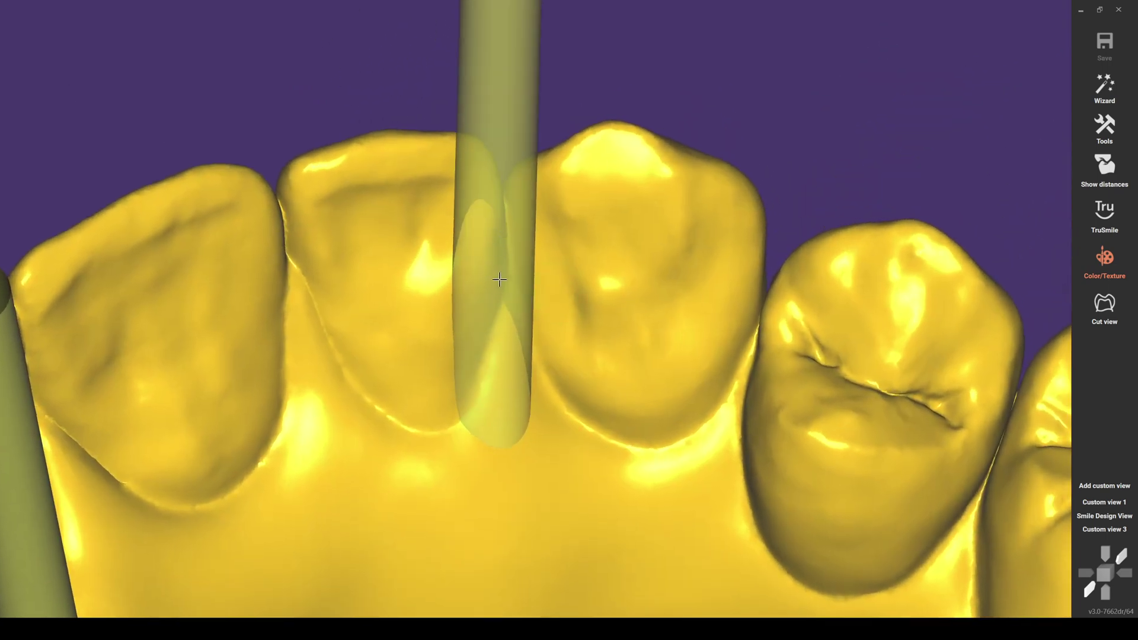
right_click_drag(590, 309, 484, 300)
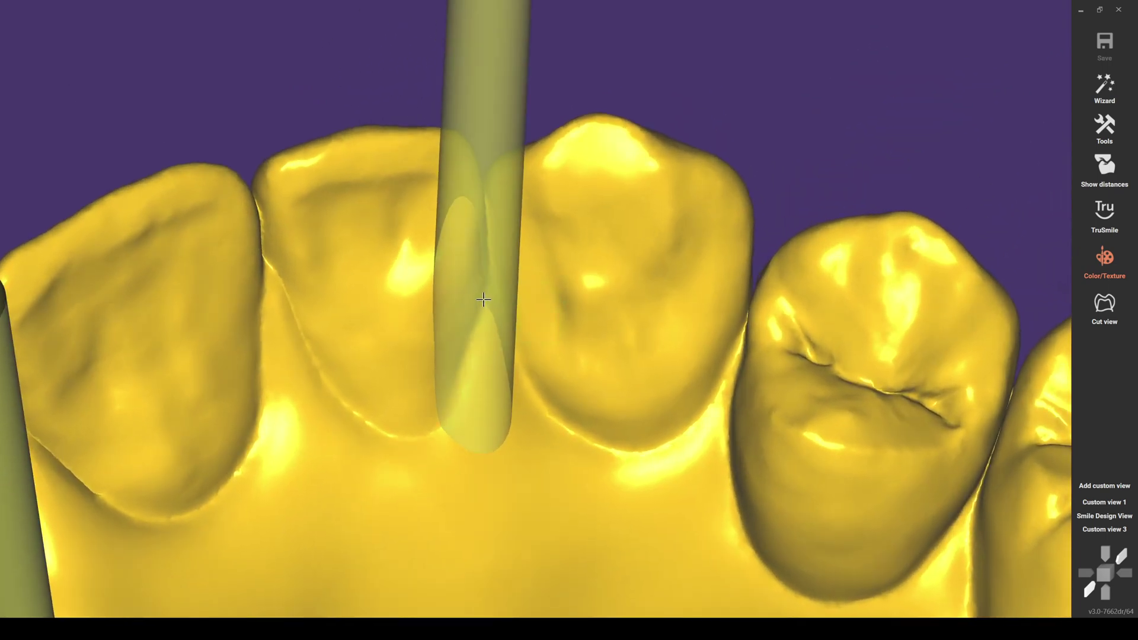
Compare the screw channels on the green anatomic wax-up, then inspect the one crossing the gap between two teeth up close.
scroll(484, 299, "down", 6)
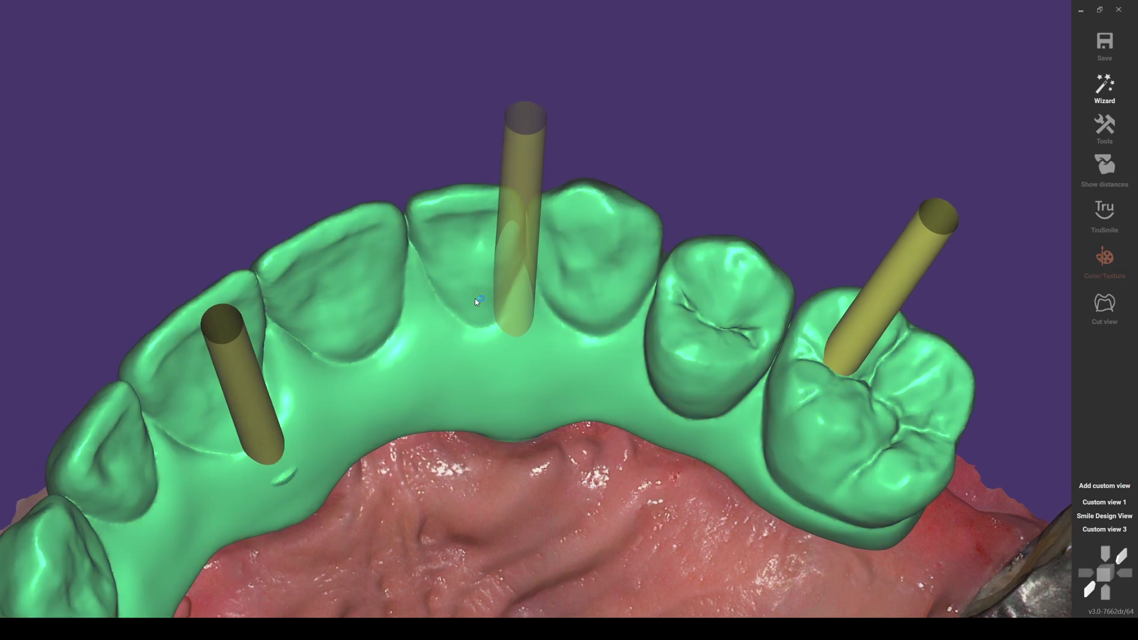
scroll(446, 269, "up", 8)
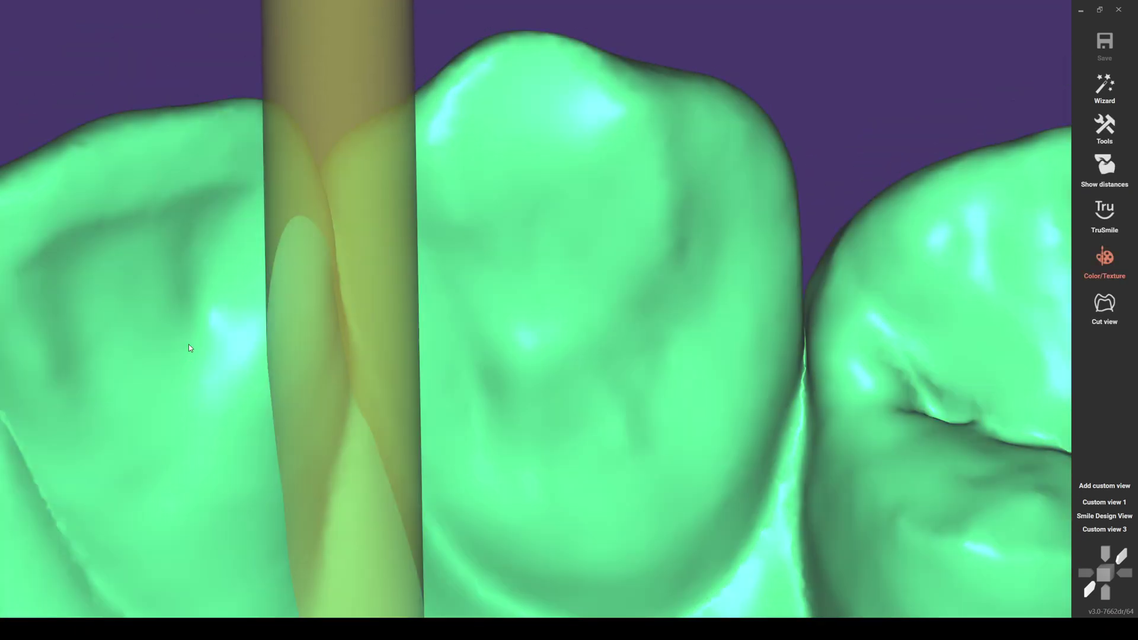
scroll(351, 206, "down", 3)
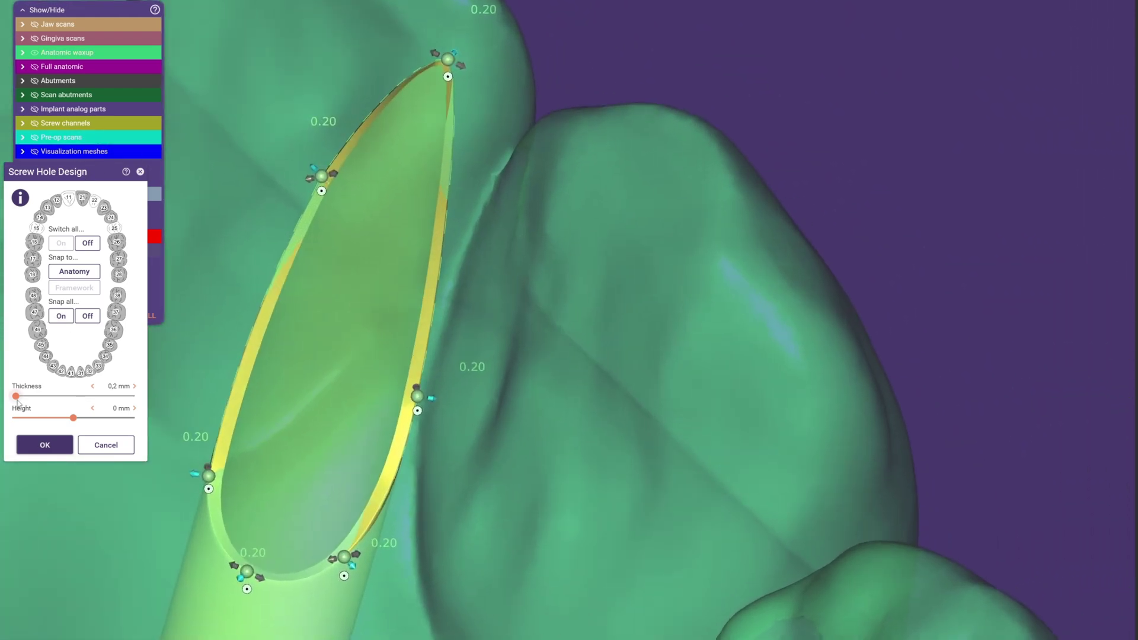
Set the screw hole thickness to 0.2 mm and apply the screw hole design.
left_click_drag(96, 401, 7, 401)
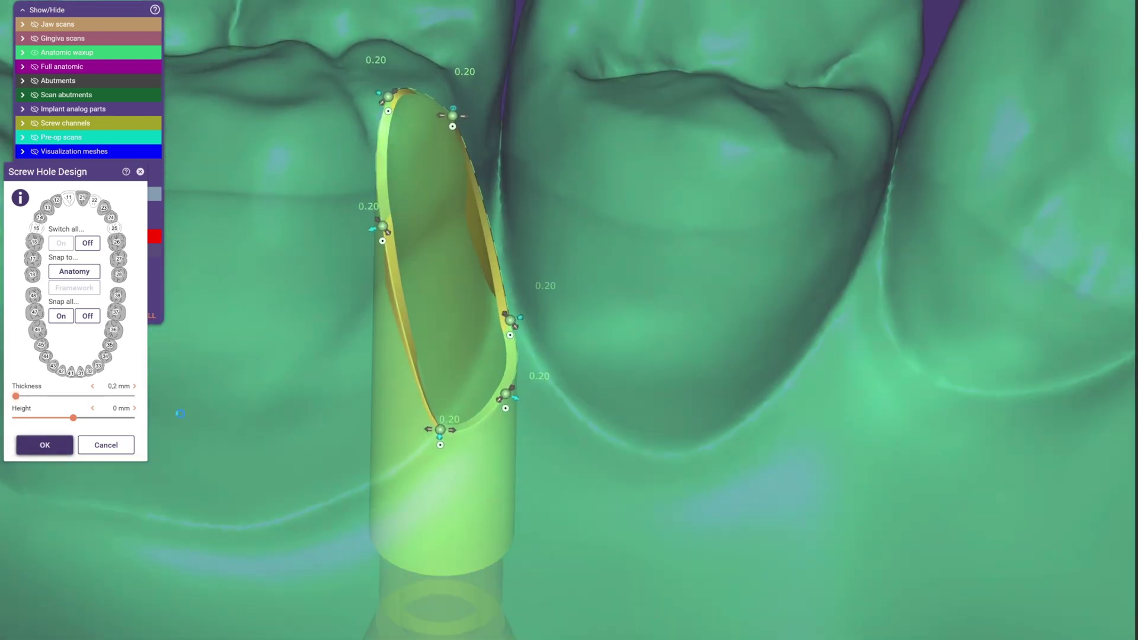
left_click(44, 445)
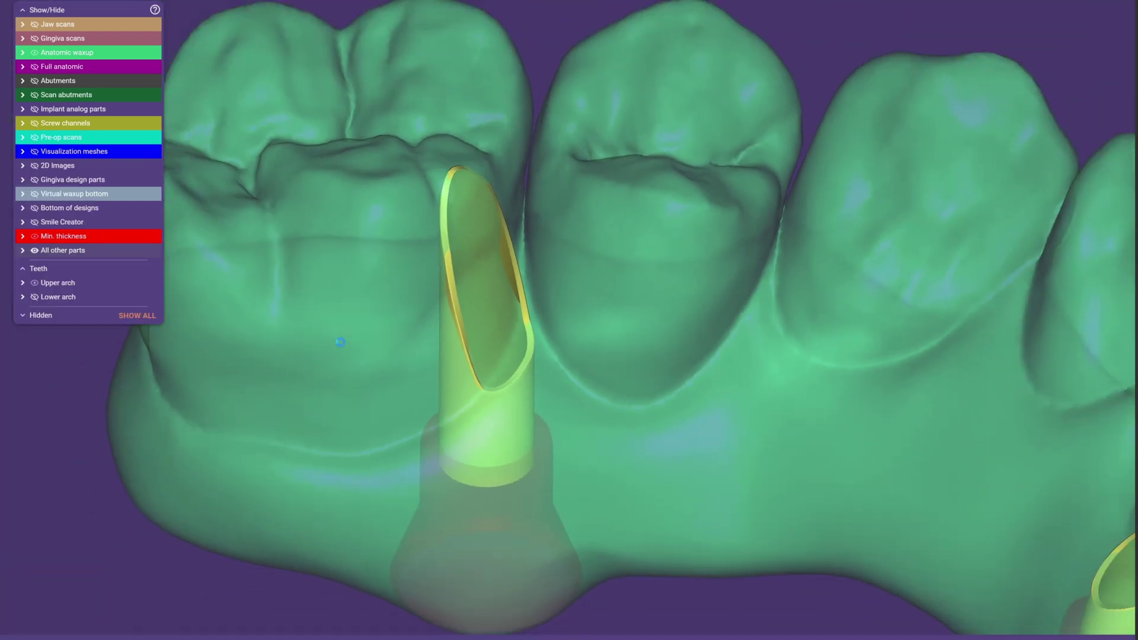
Merge and save the restoration with optimization for better free-forming and 3D printing enabled.
right_click(340, 342)
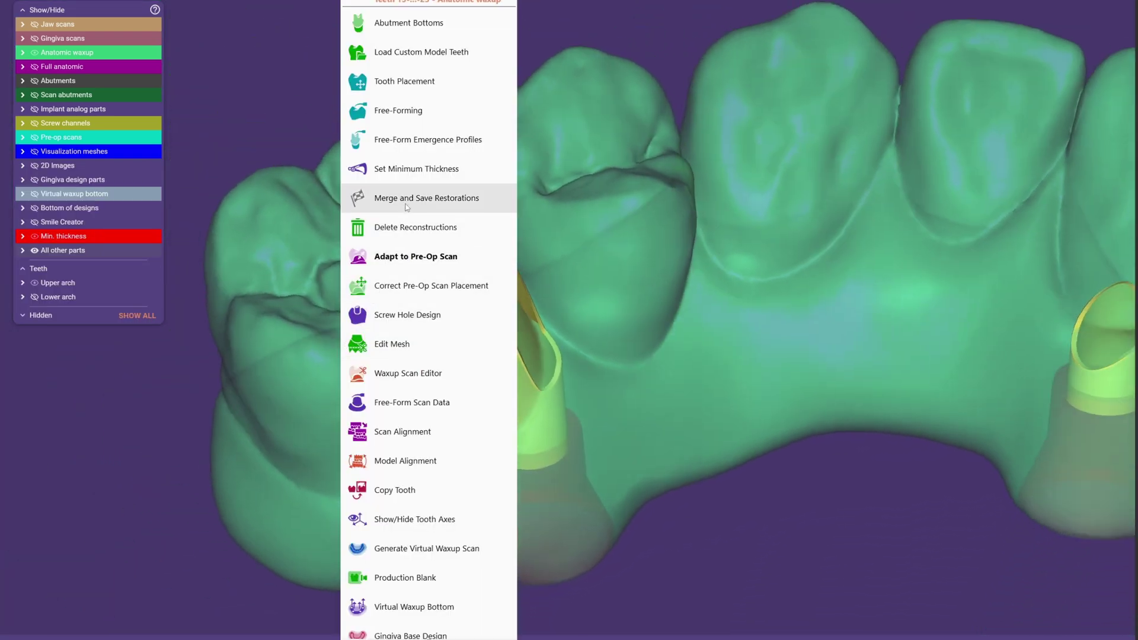
left_click(409, 202)
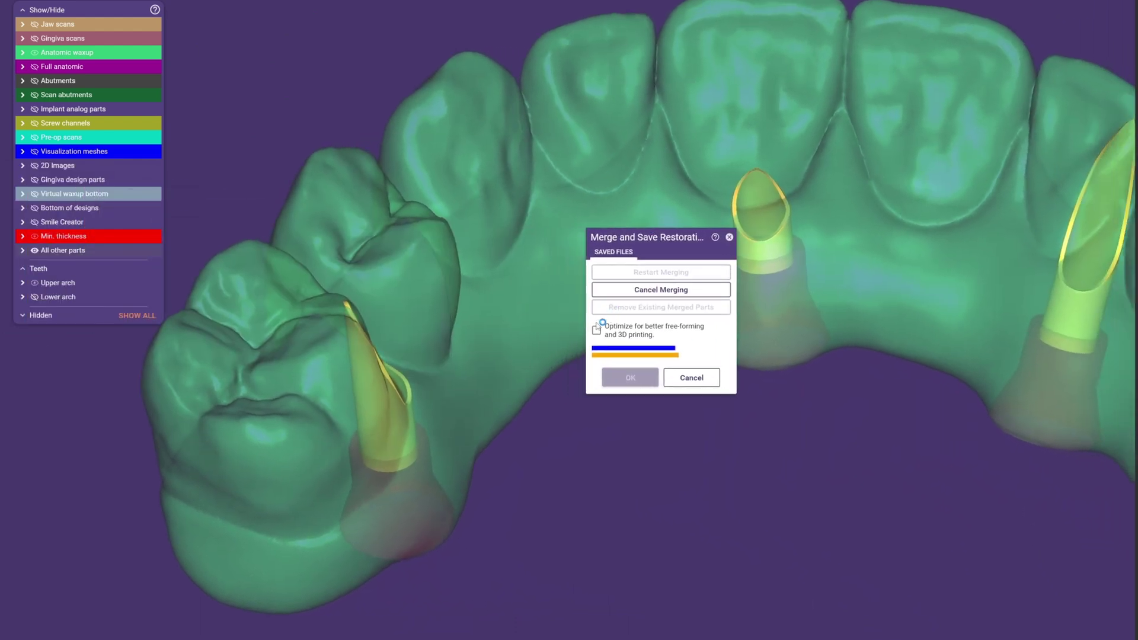
left_click(597, 330)
left_click(653, 291)
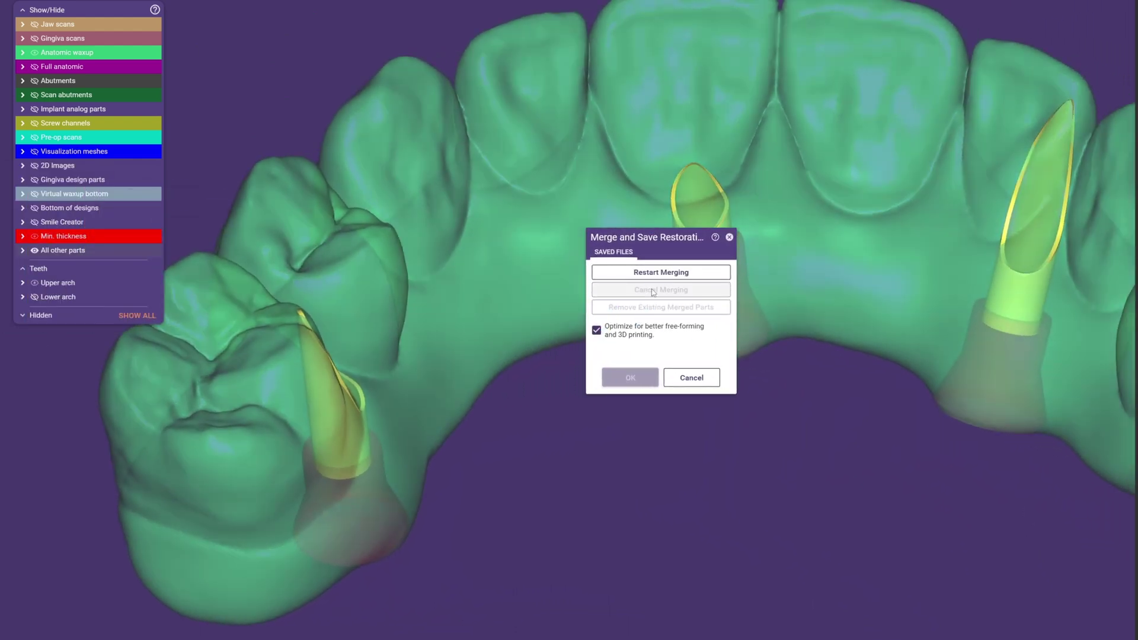
left_click(657, 273)
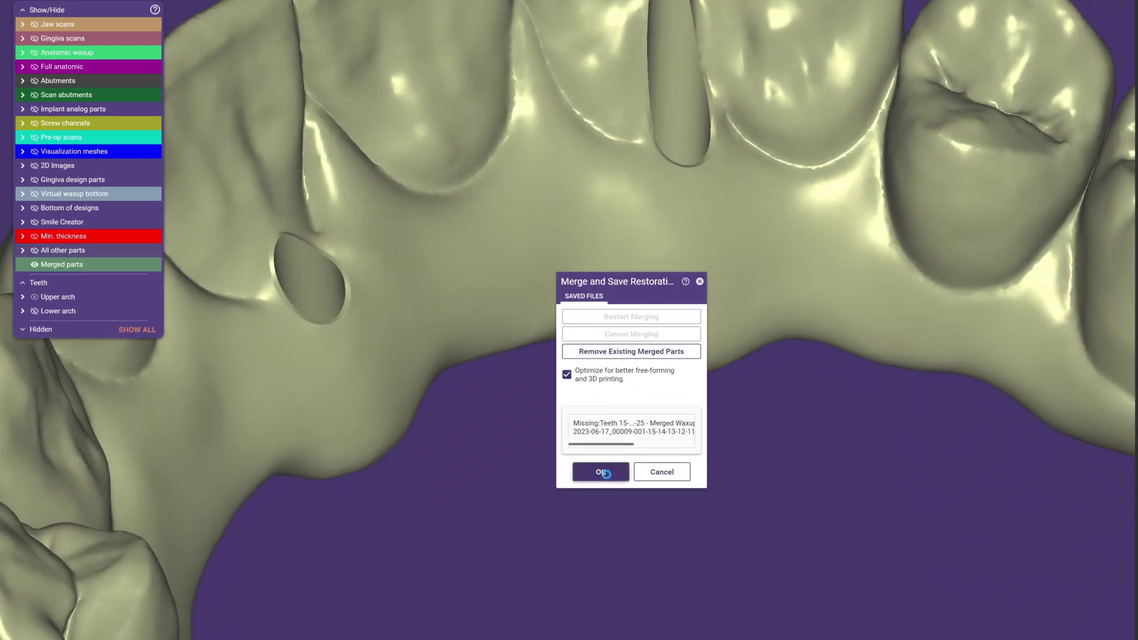
left_click(601, 472)
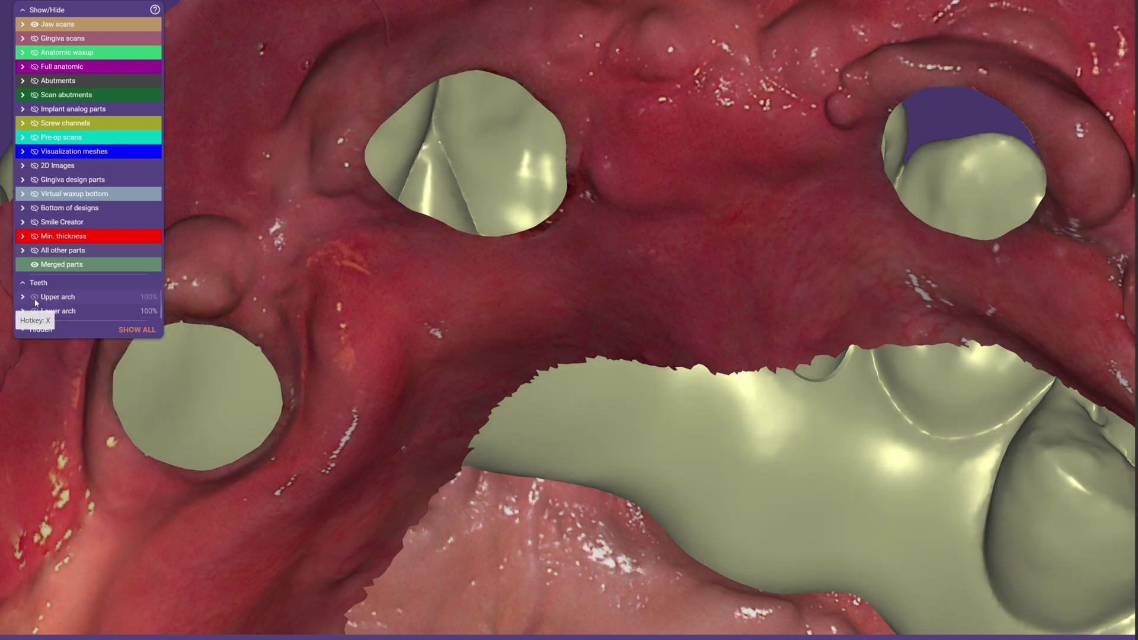
Open the merged wax-up in Free-Form Merged Restoration and switch to free brush editing with Smooth/Flatten.
left_click(34, 297)
left_click(35, 297)
right_click(464, 327)
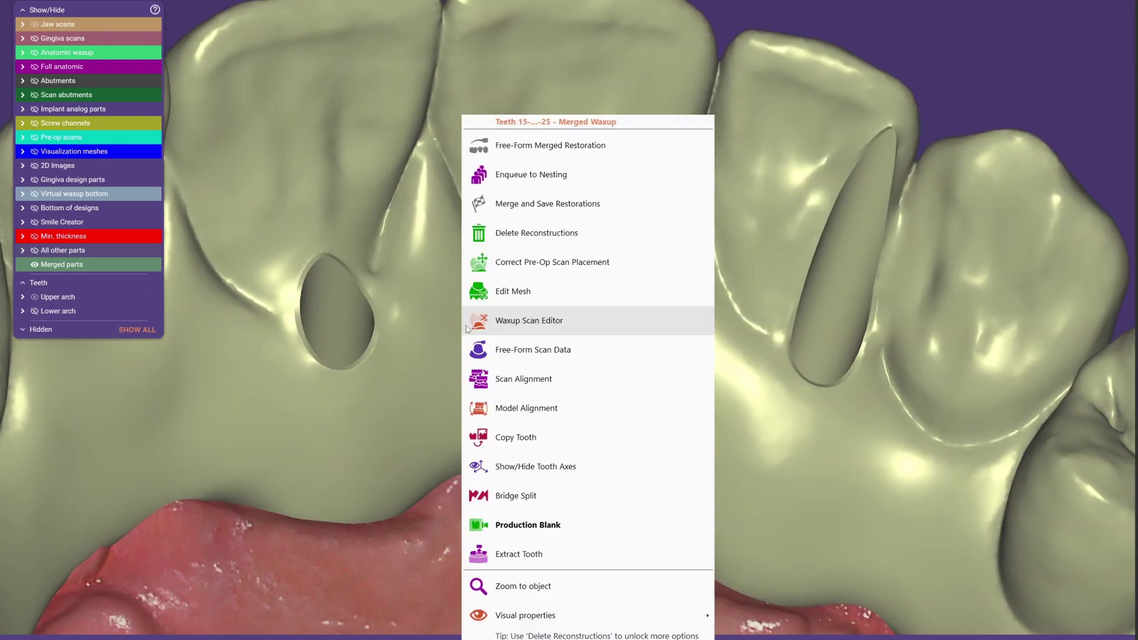
left_click(475, 146)
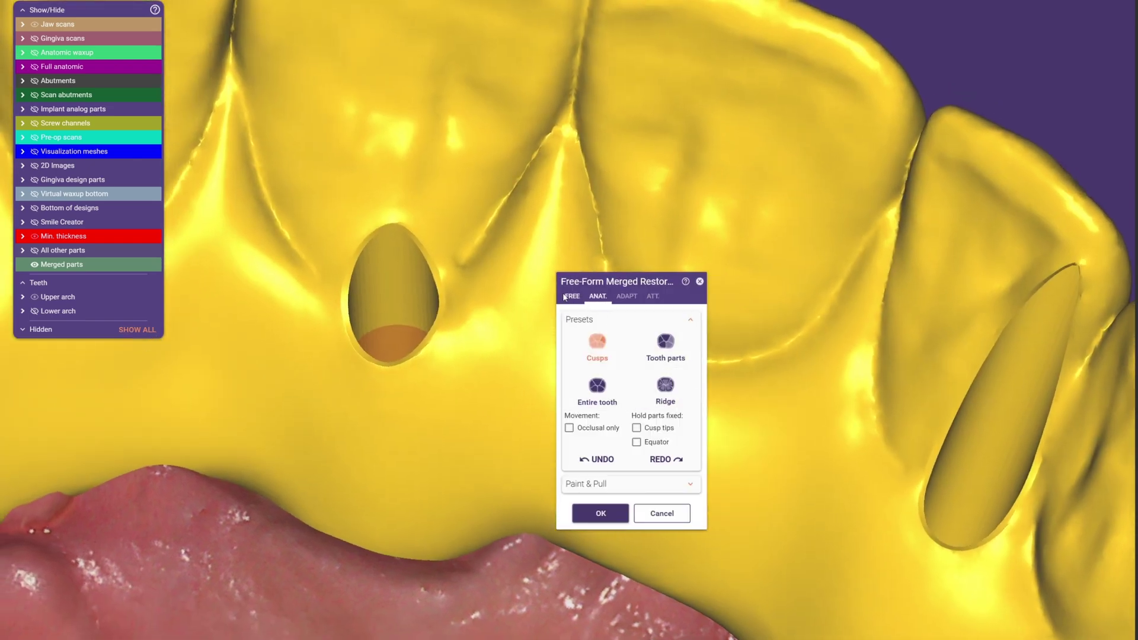
left_click(571, 297)
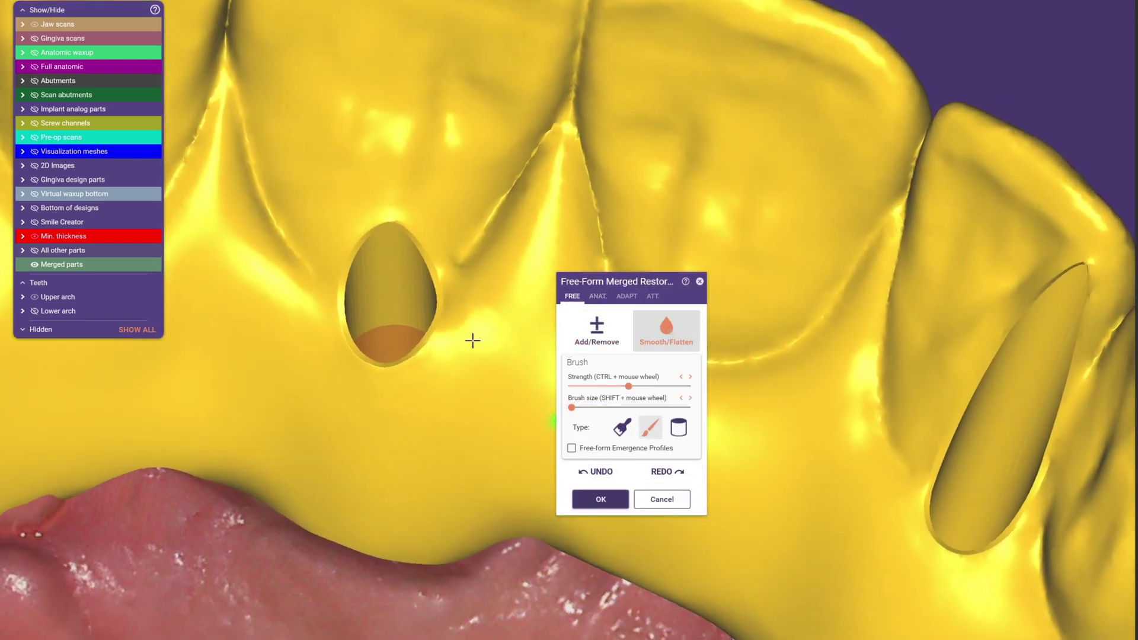
Smooth the rim of the front screw channel opening with the small Smooth/Flatten brush.
scroll(438, 353, "up", 5)
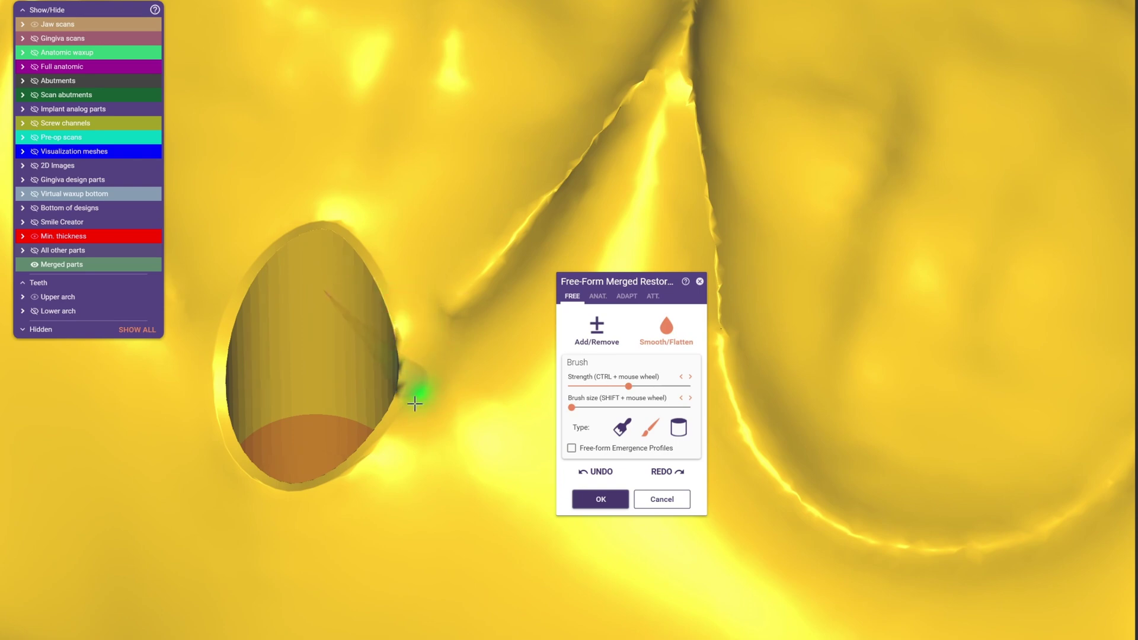
right_click_drag(452, 330, 192, 400)
scroll(332, 415, "down", 5)
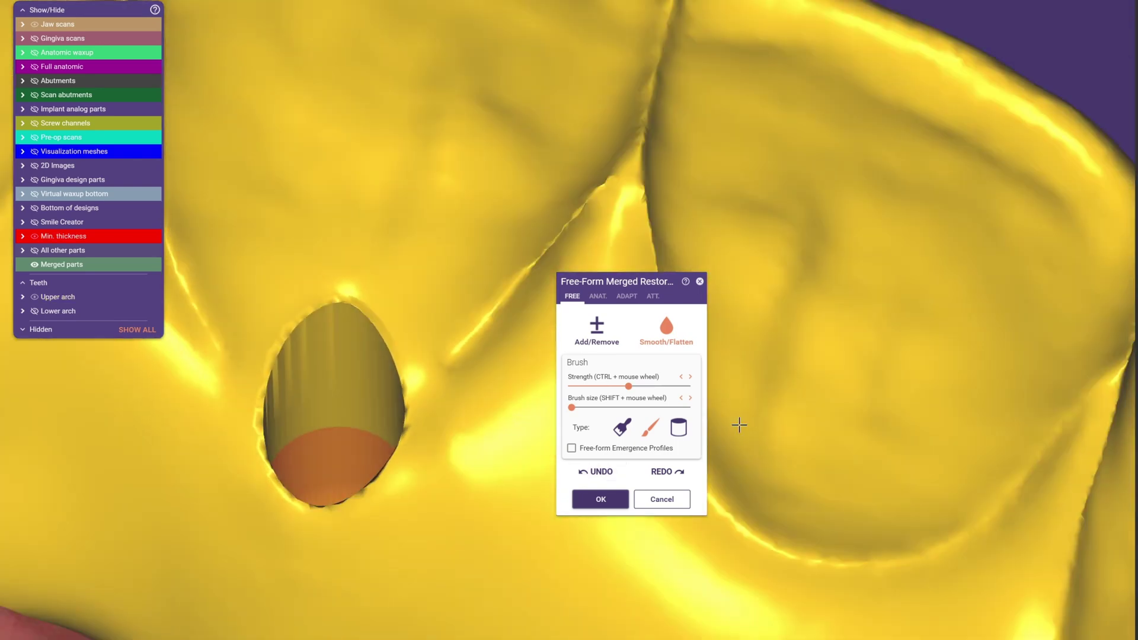
Smooth the edge of the long screw channel running between the two neighbouring teeth, up to its pointed end.
scroll(498, 368, "up", 6)
right_click_drag(452, 270, 327, 287)
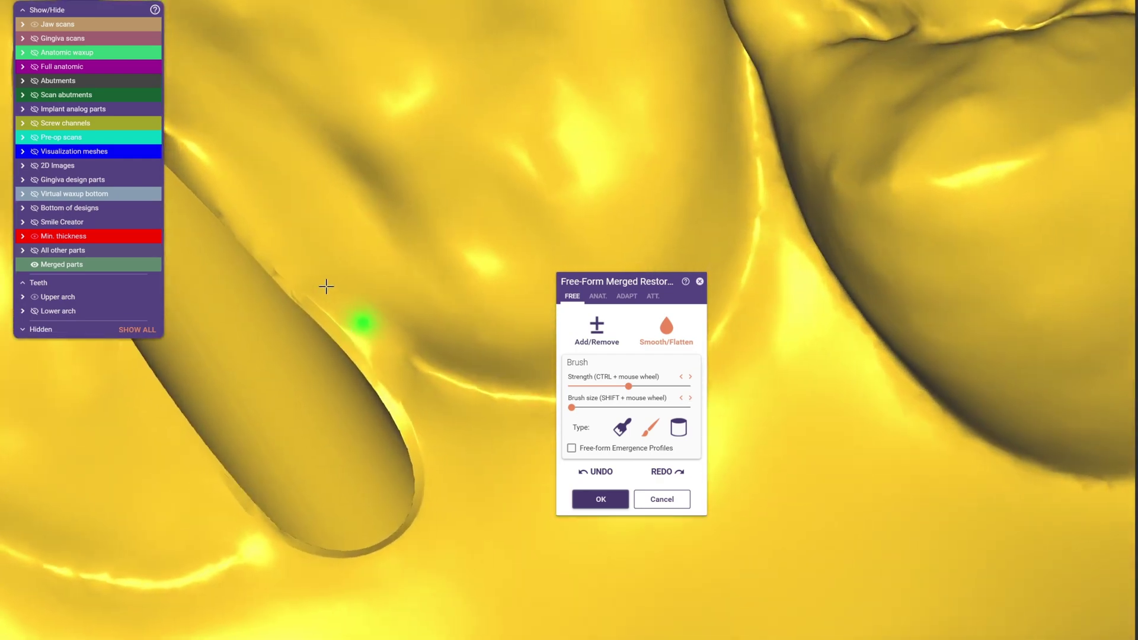
right_click_drag(394, 357, 398, 107)
scroll(415, 189, "down", 5)
right_click_drag(432, 266, 421, 295)
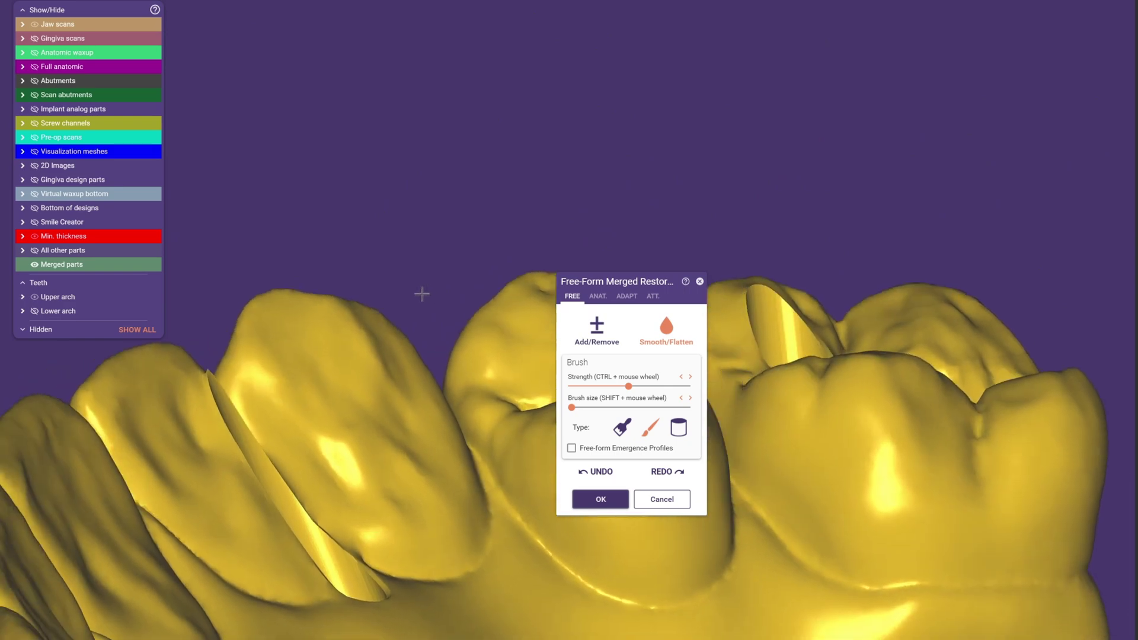
scroll(259, 256, "up", 6)
scroll(259, 256, "down", 5)
scroll(452, 169, "up", 5)
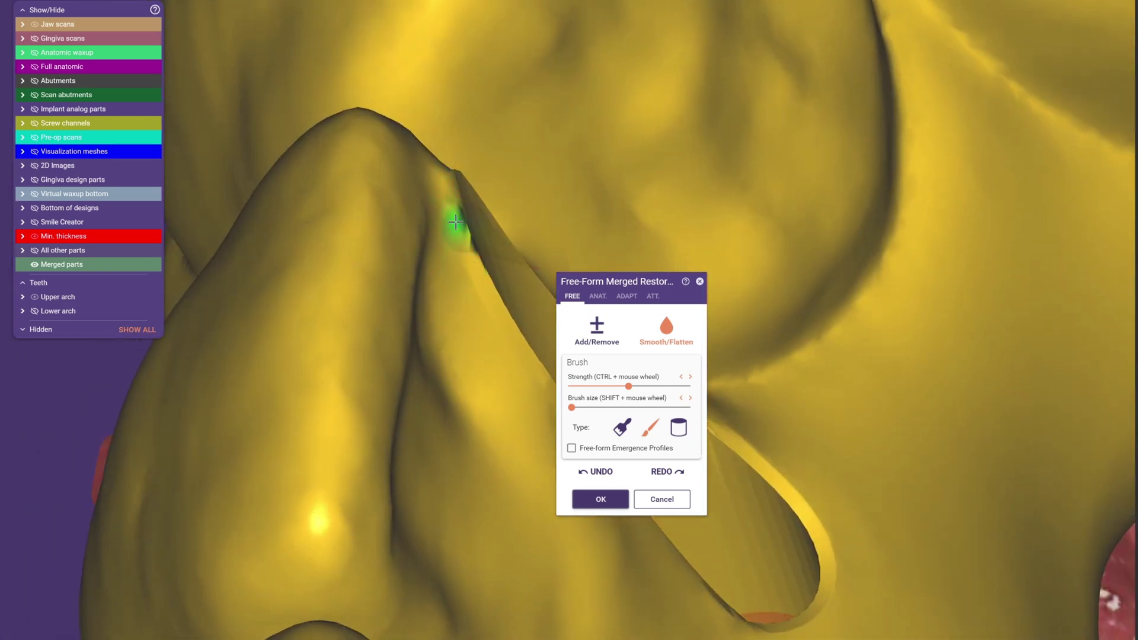
scroll(538, 389, "down", 5)
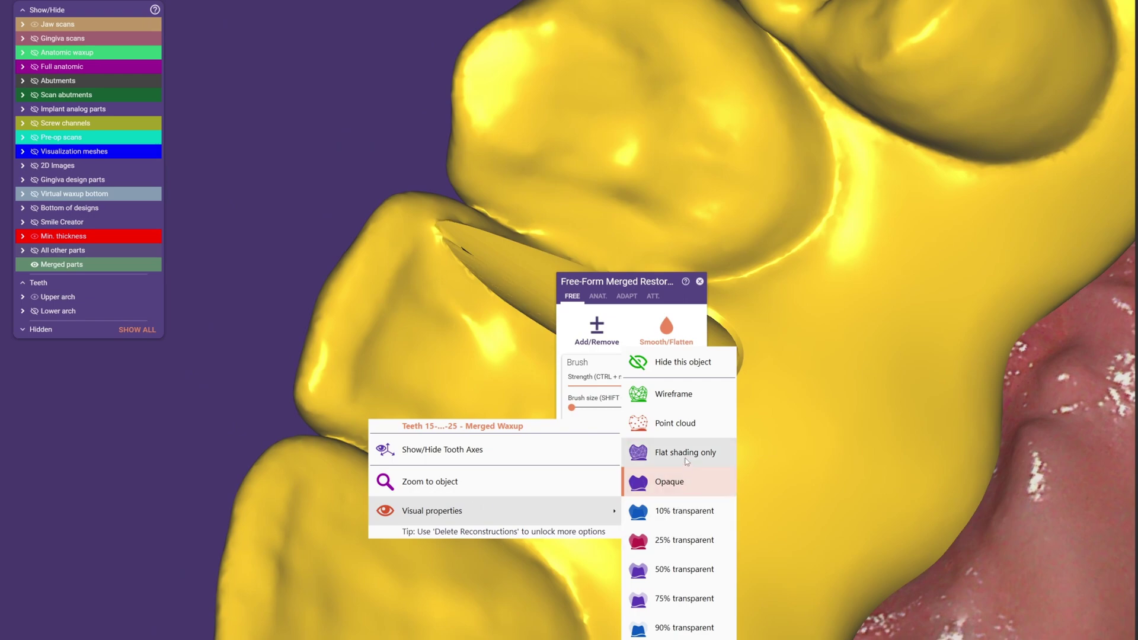
Display the merged wax-up with flat shading only and inspect the mesh around the interdental screw channel up close.
left_click(686, 459)
scroll(328, 389, "up", 5)
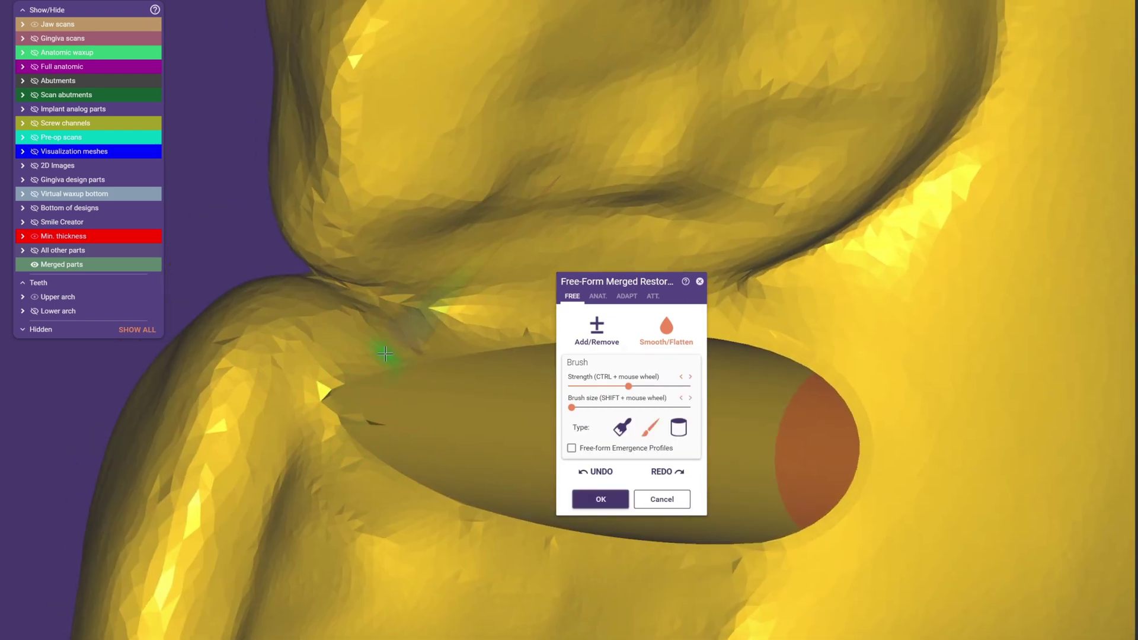
scroll(386, 354, "down", 5)
scroll(272, 348, "up", 5)
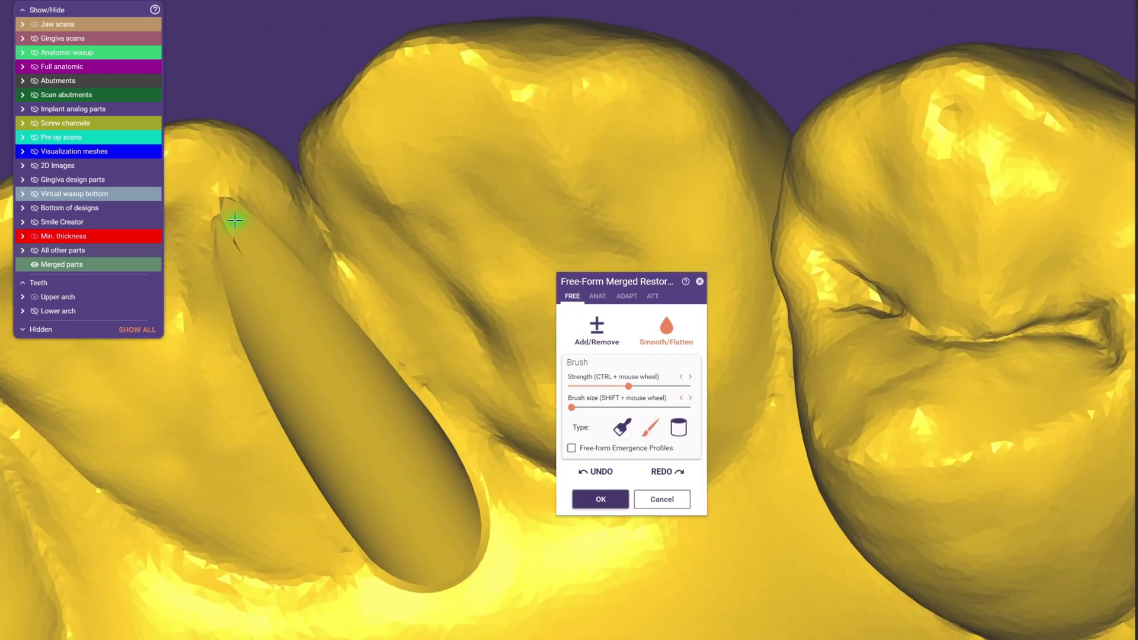
scroll(233, 233, "down", 5)
scroll(312, 314, "up", 5)
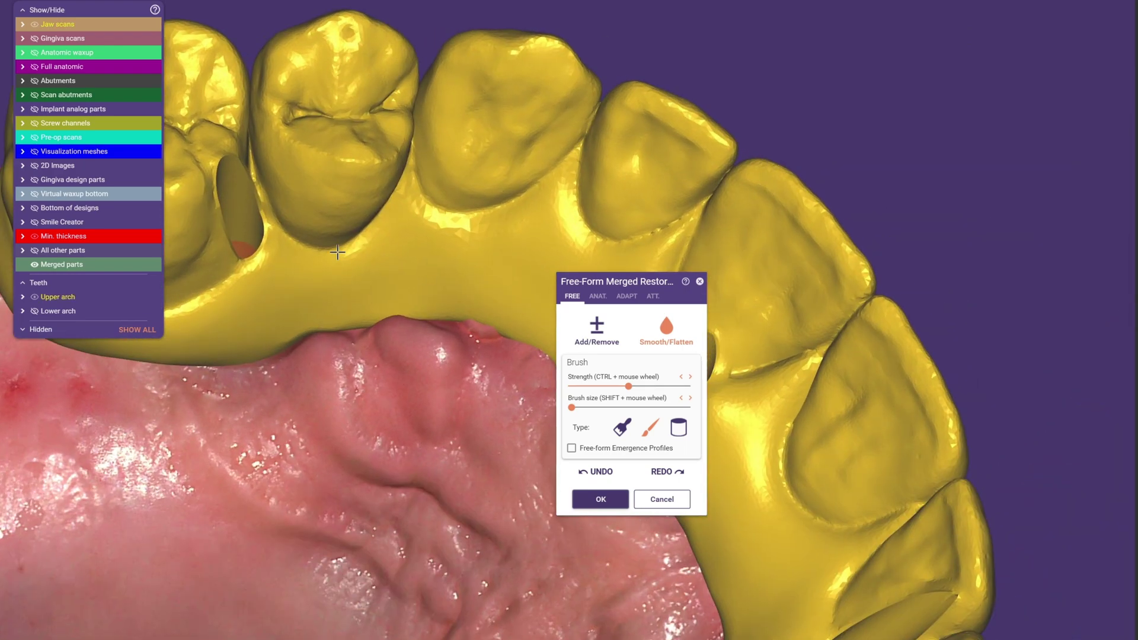
Smooth the rim of the posterior screw channel opening and accept the free-formed merged restoration.
mouse_move(410, 395)
right_mouse_down()
mouse_move(403, 418)
mouse_move(413, 413)
right_mouse_up()
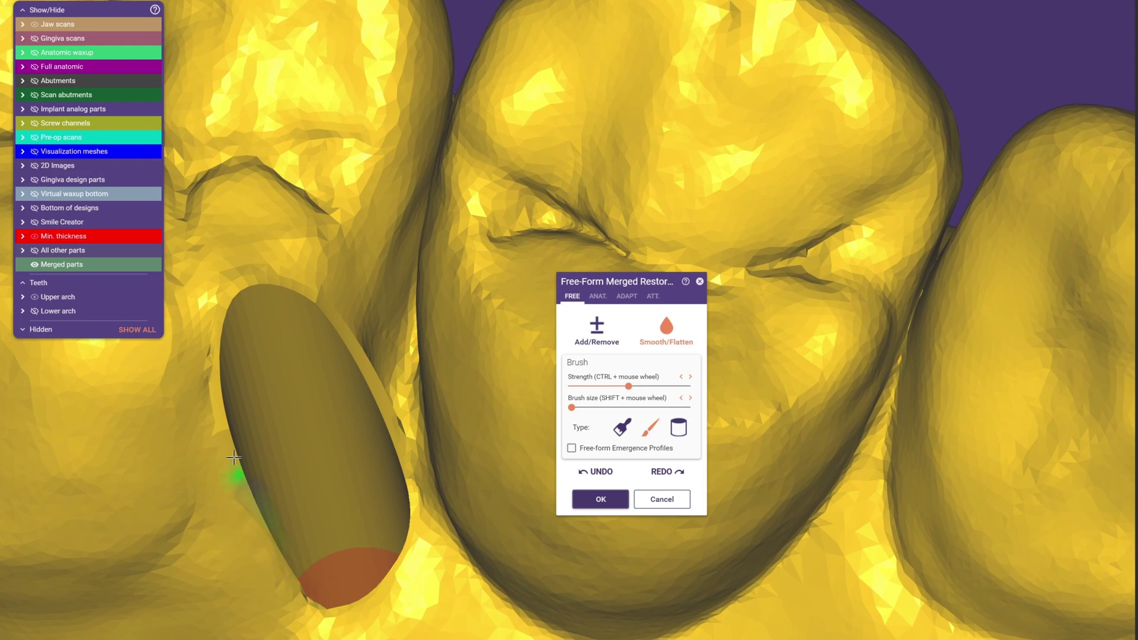
scroll(369, 312, "down", 5)
left_click(611, 500)
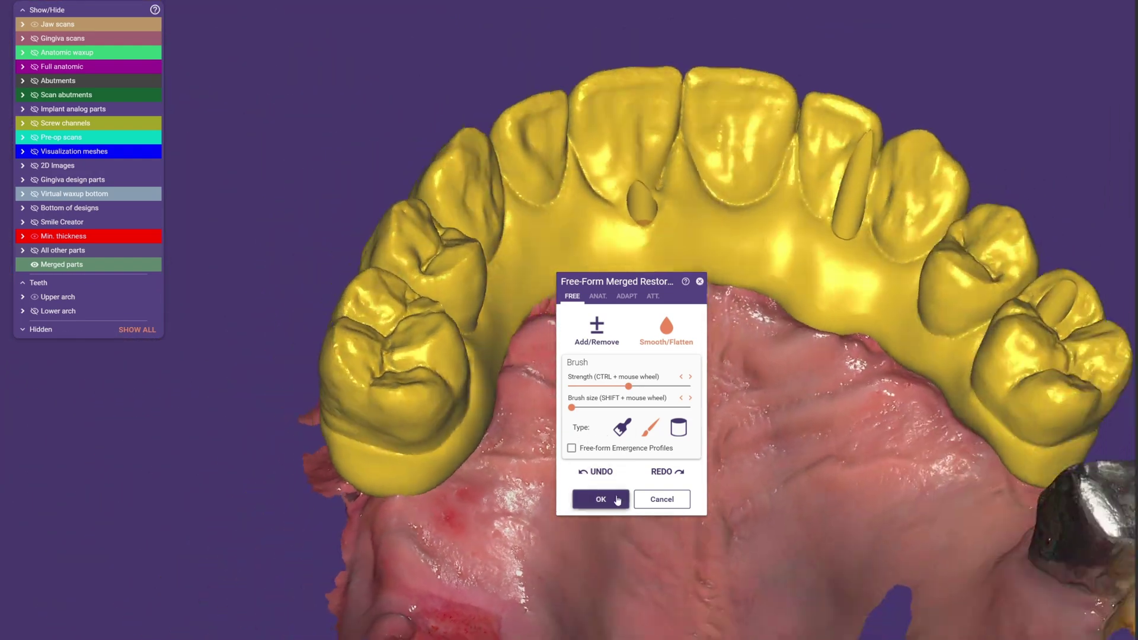